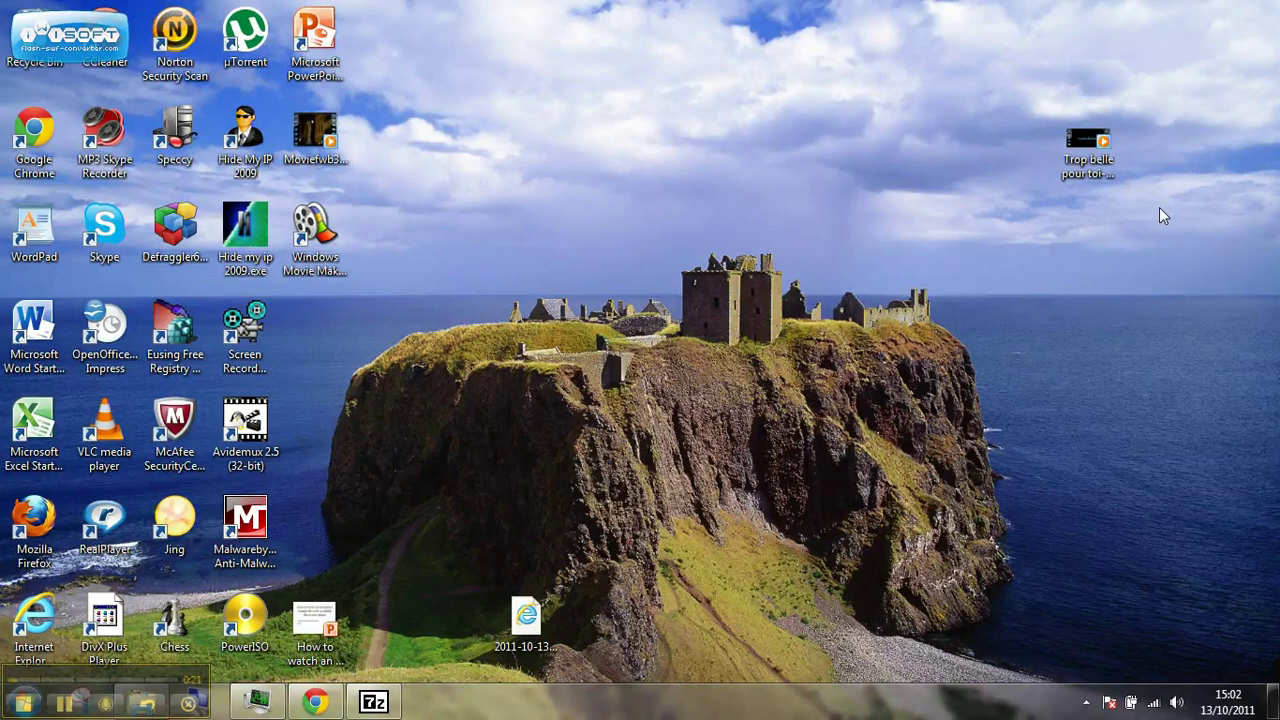
Switch to Chrome and open the allsubs.org result for "Subtitles Trop Belle Pour Toi" from the Google search results.
left_click(318, 703)
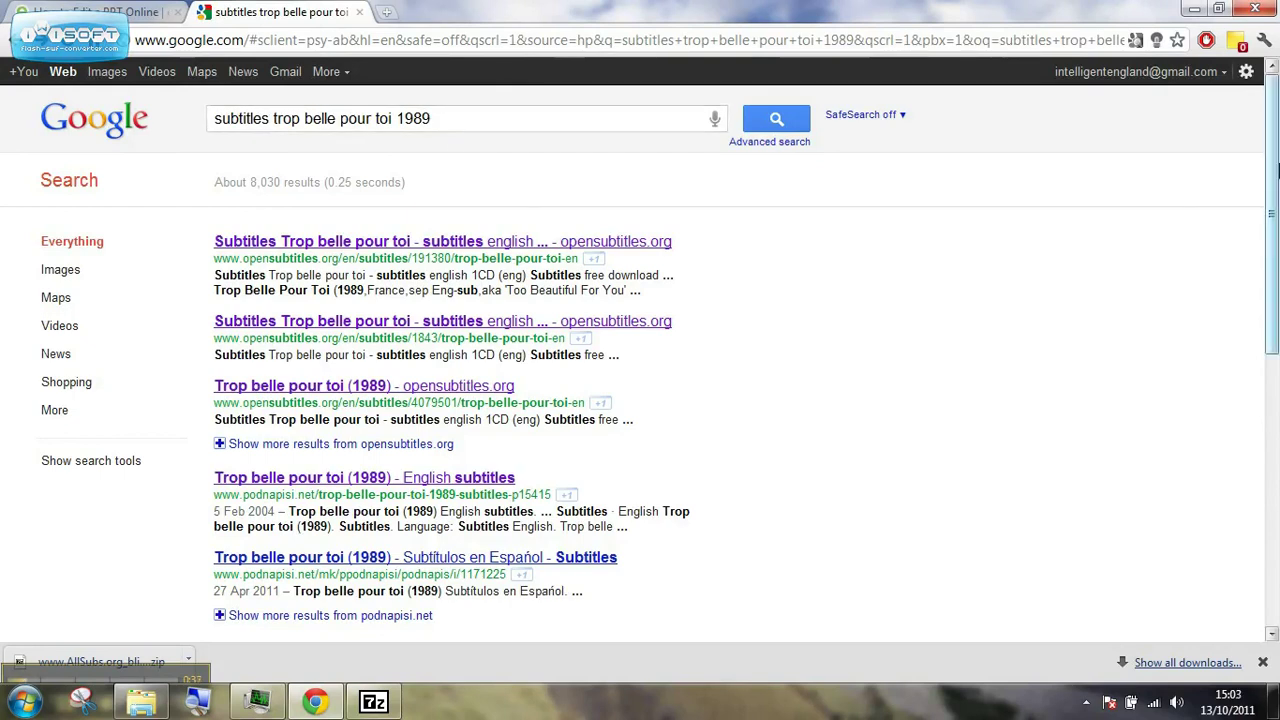
left_click_drag(1276, 170, 1277, 424)
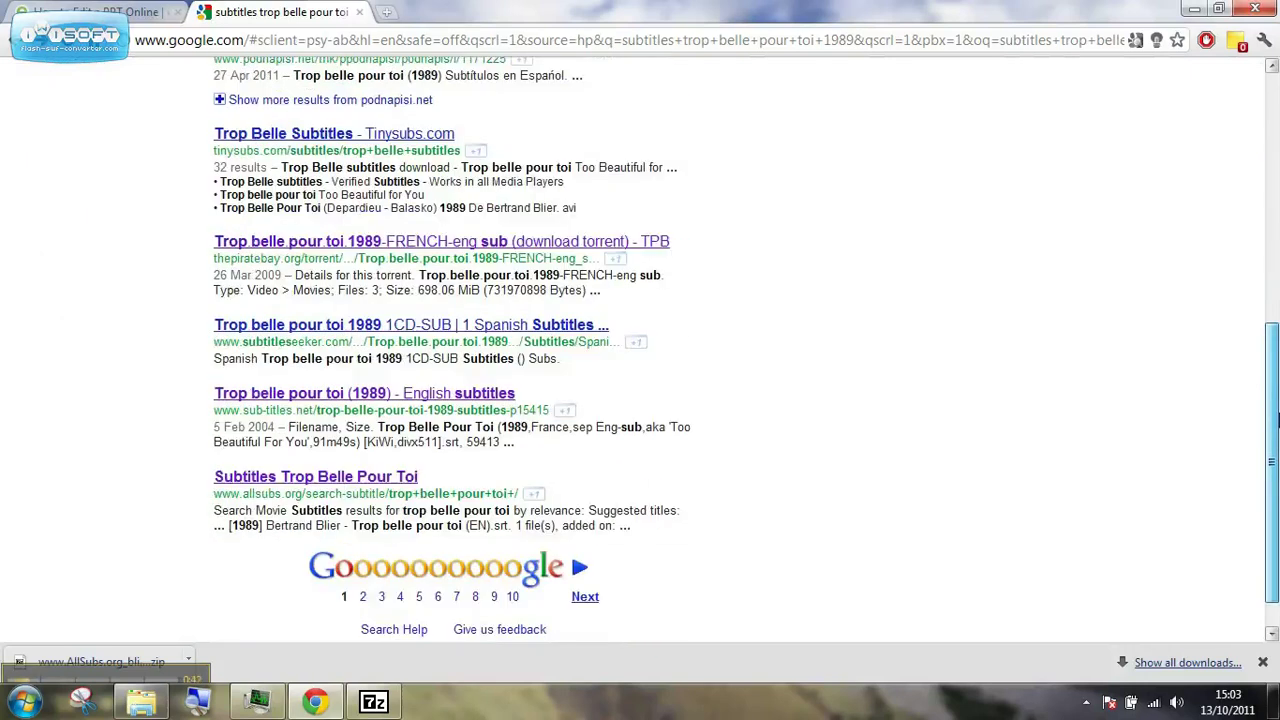
left_click(340, 480)
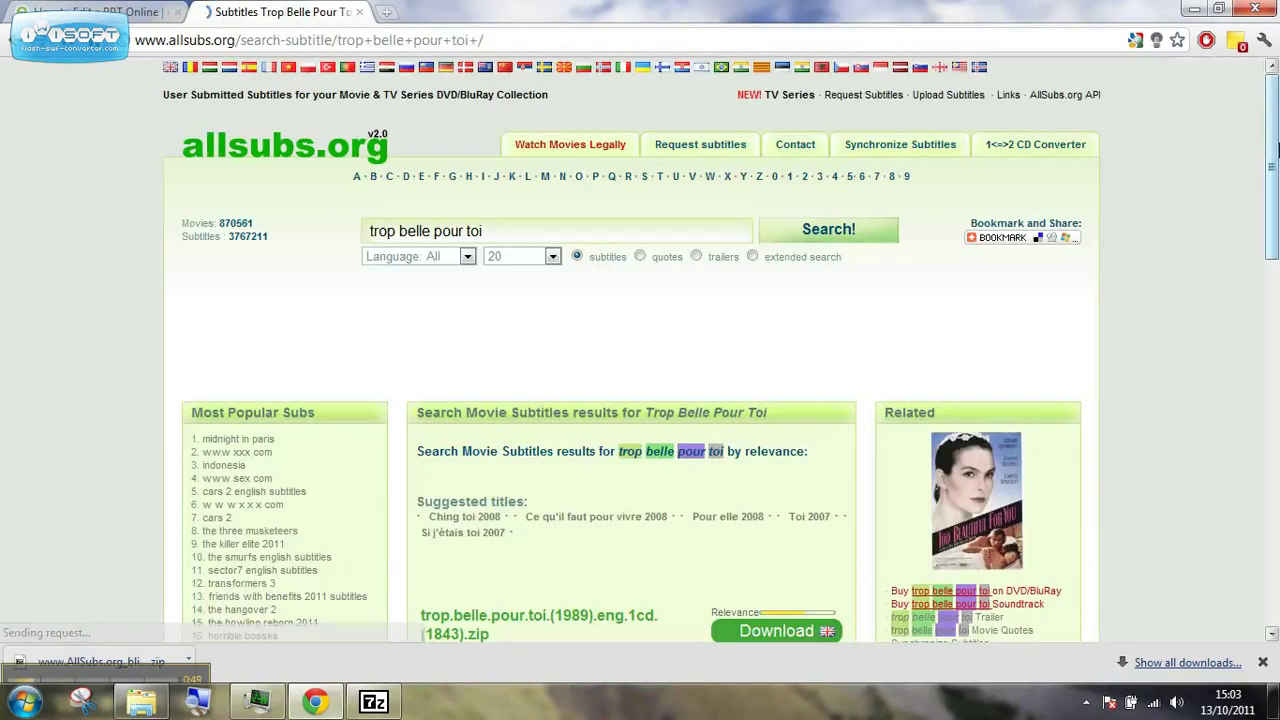
Open the download page for the English subtitle archive blier.1989.trop.belle.pour.toi.en.zip.
left_click_drag(1272, 145, 1276, 238)
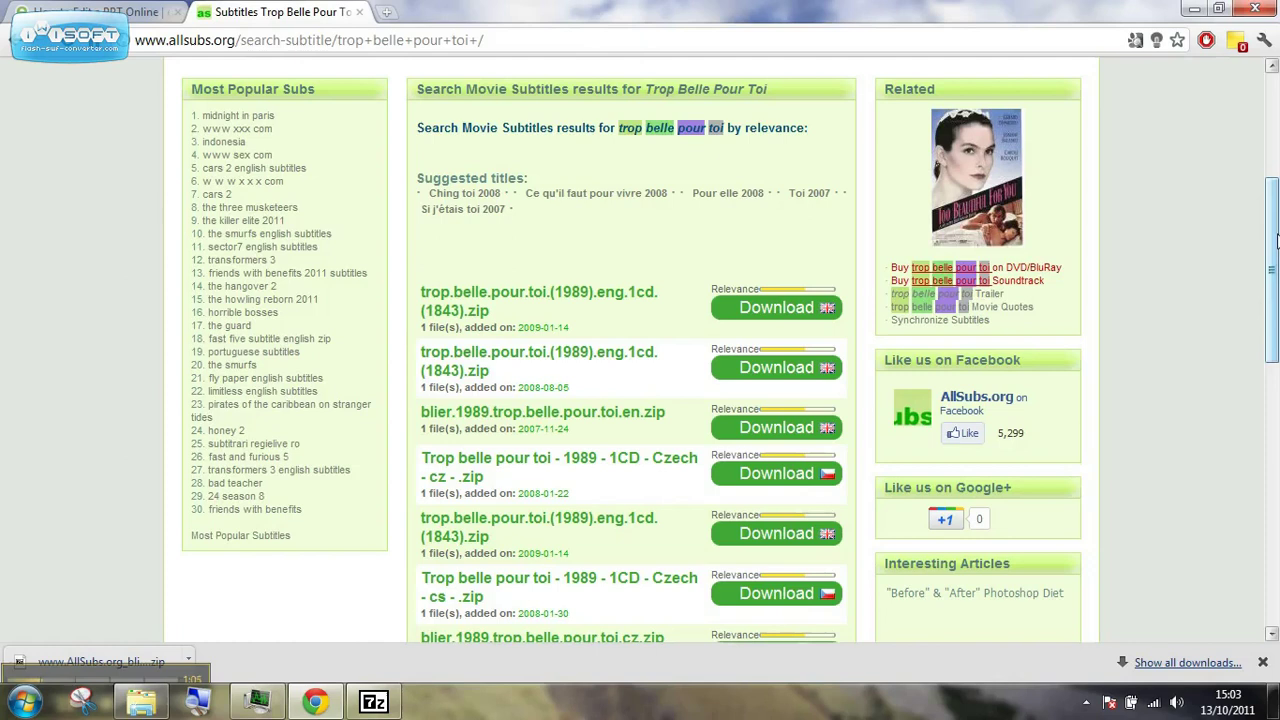
left_click_drag(1276, 238, 1276, 291)
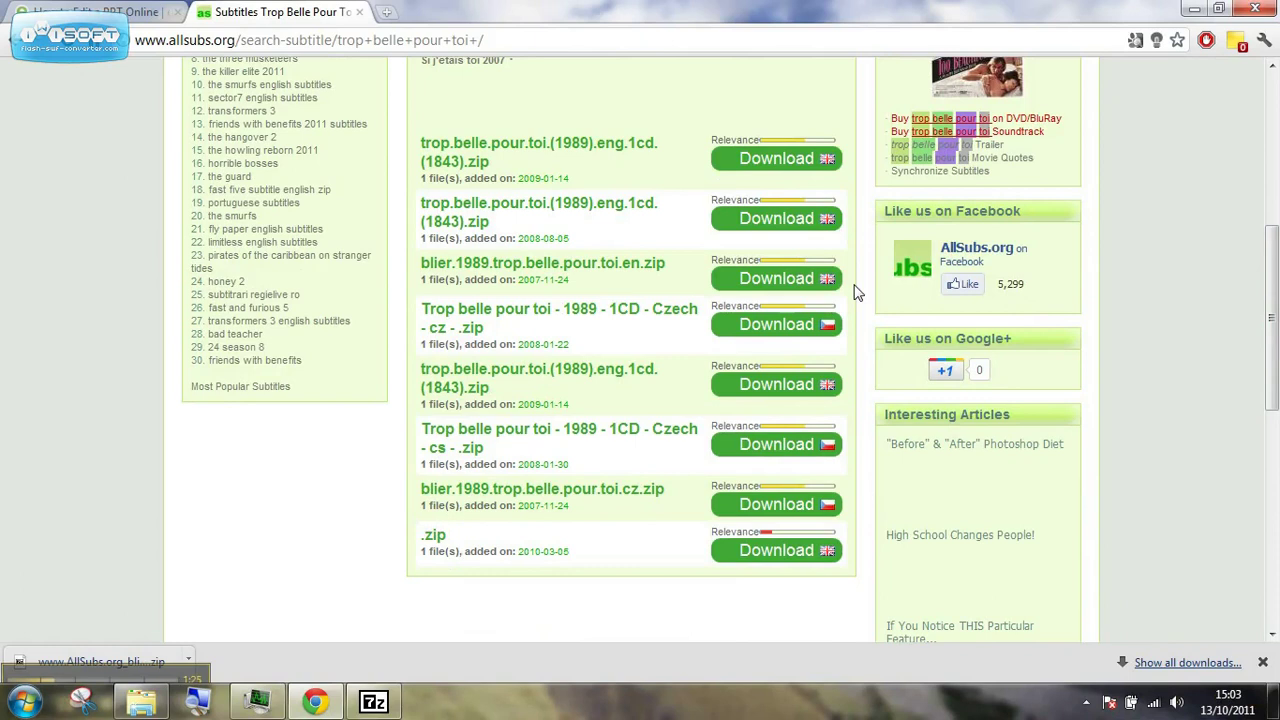
mouse_move(798, 280)
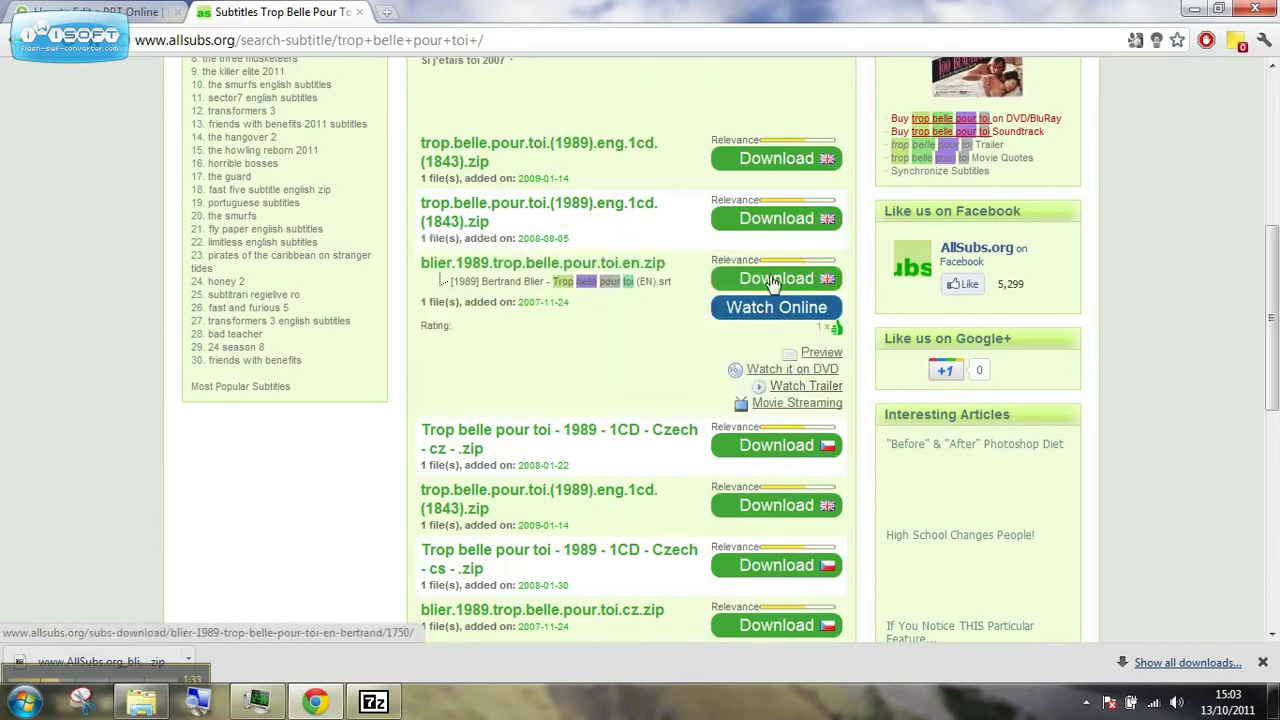
left_click(772, 280)
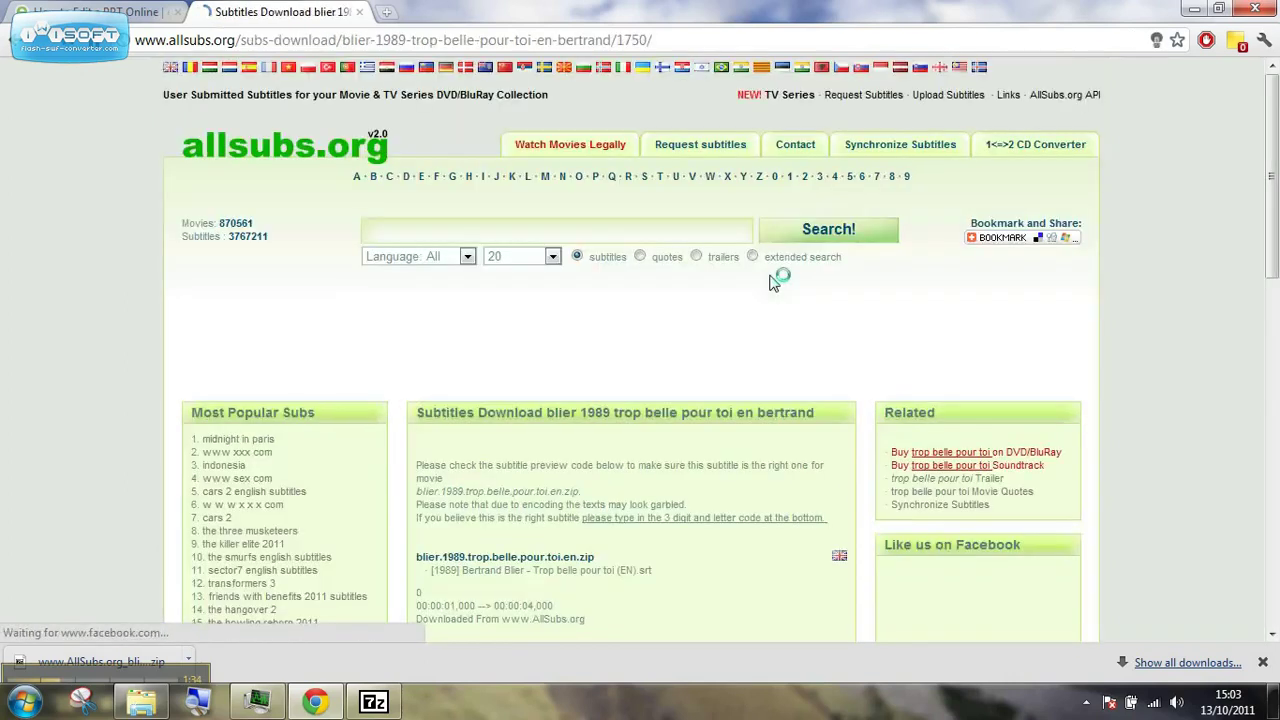
Enter the three-digit verification code shown below the subtitle preview in the download form.
left_click_drag(1273, 72, 1275, 348)
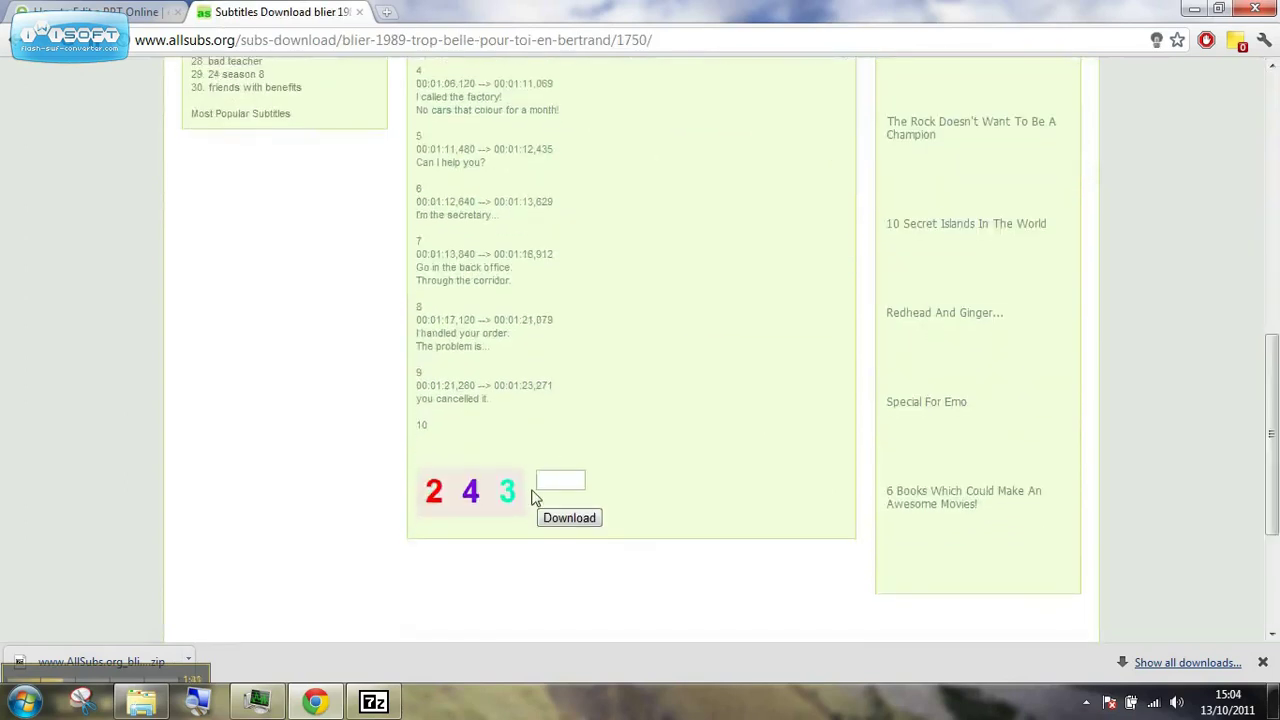
left_click_drag(1273, 427, 1273, 493)
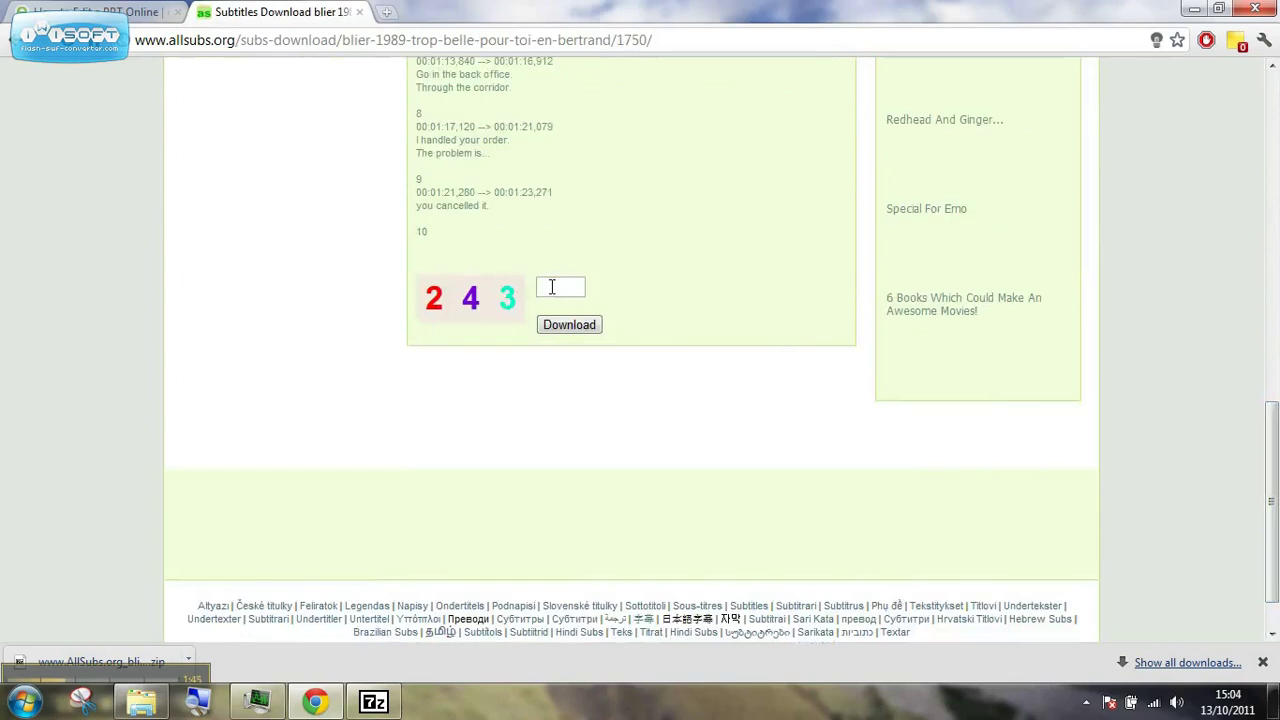
left_click(551, 287)
type("243")
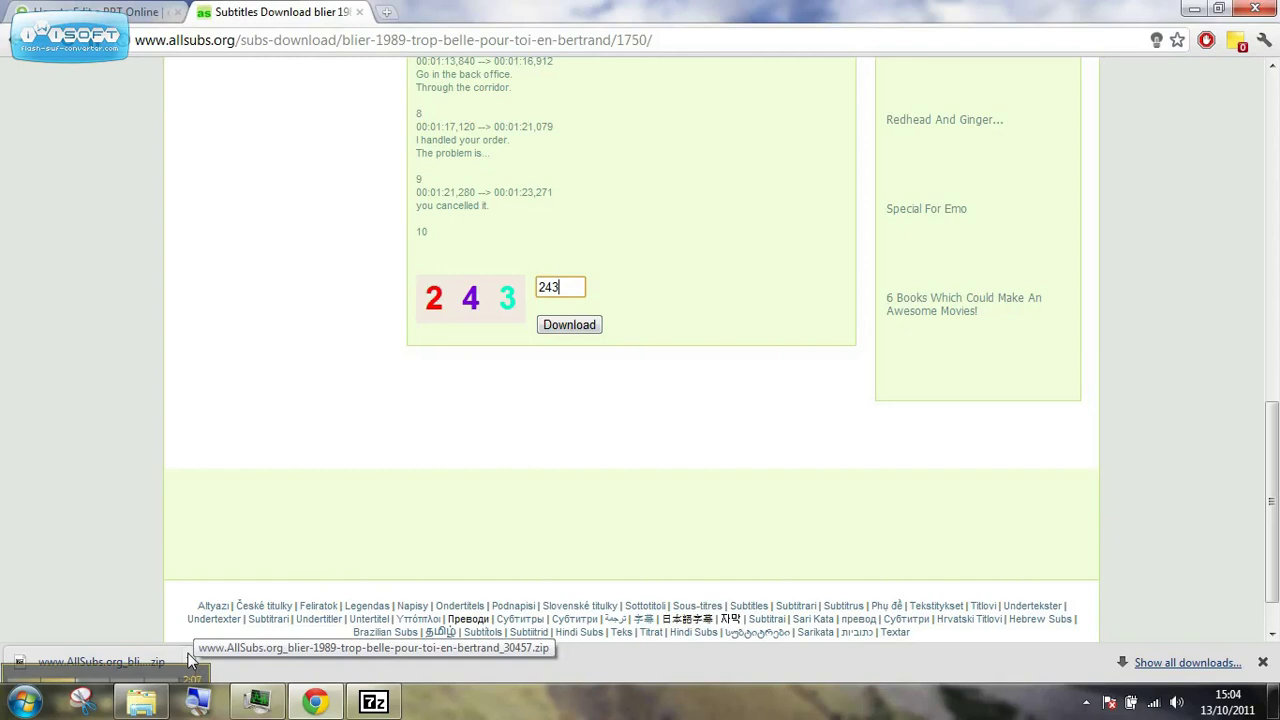
Open the downloaded AllSubs zip archive and copy its "Trop belle pour toi (EN).srt" file to the user's Desktop folder.
left_click(190, 660)
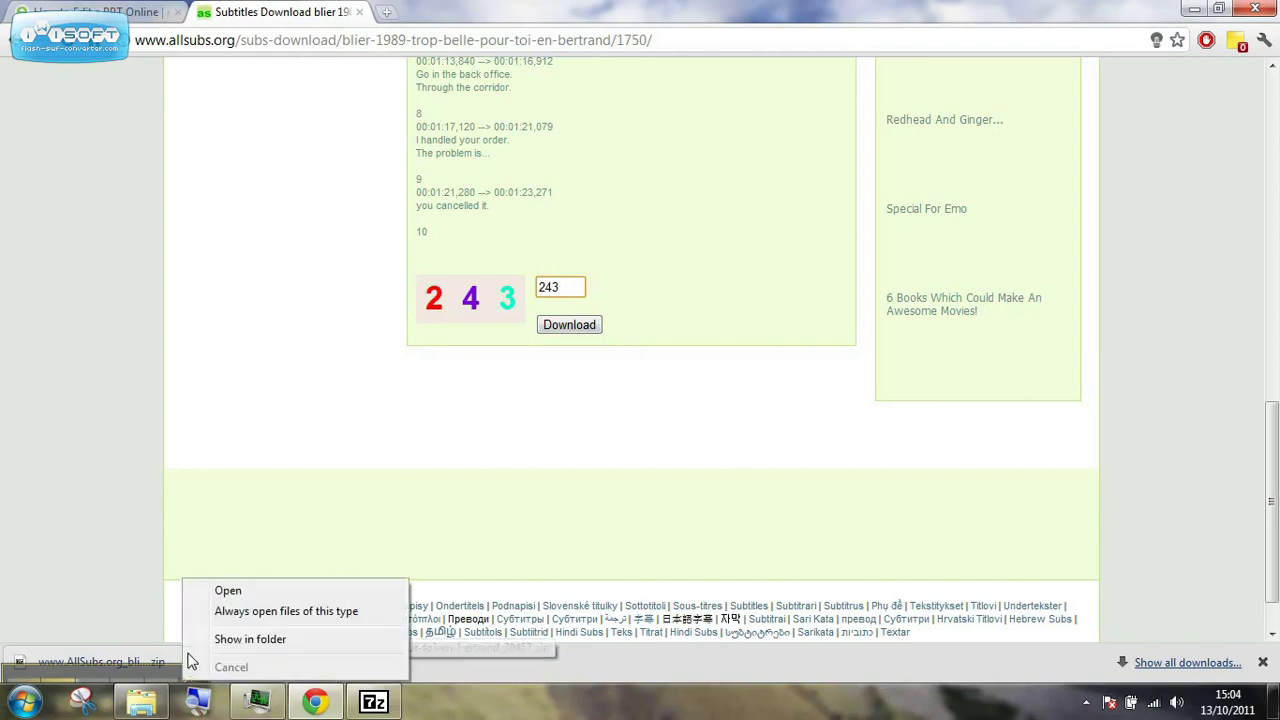
left_click(222, 598)
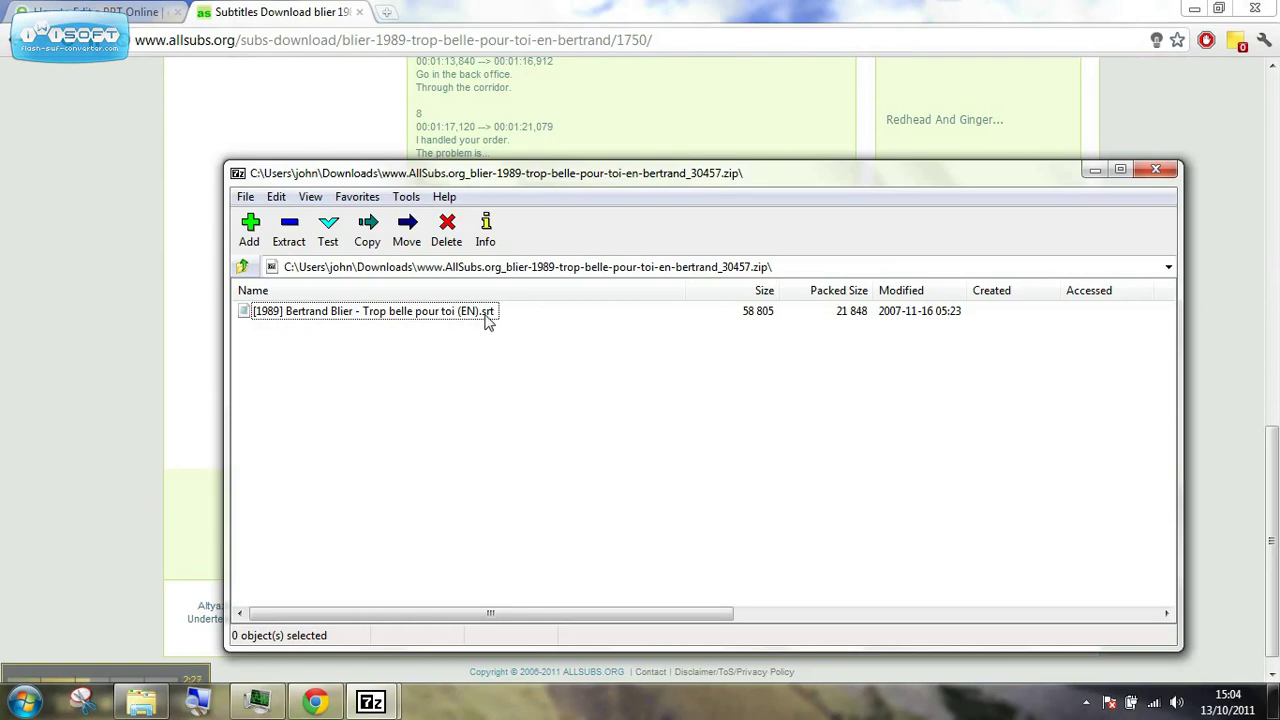
left_click(482, 314)
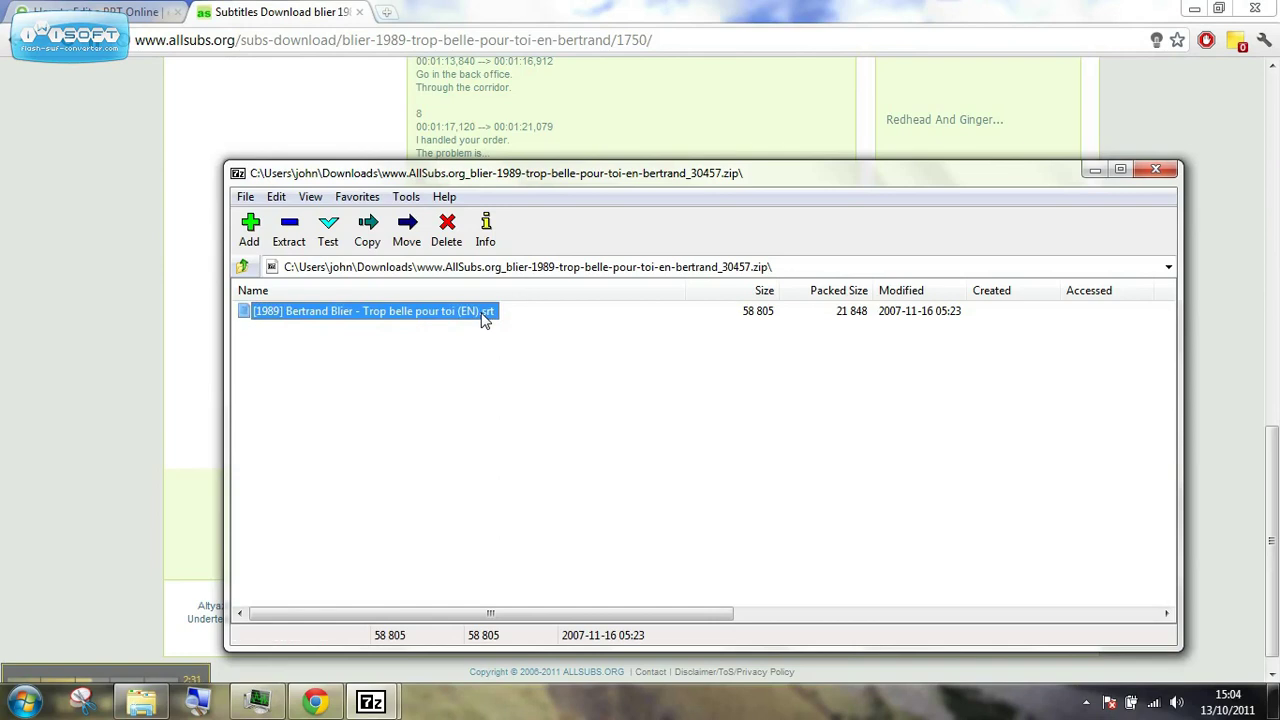
right_click(484, 318)
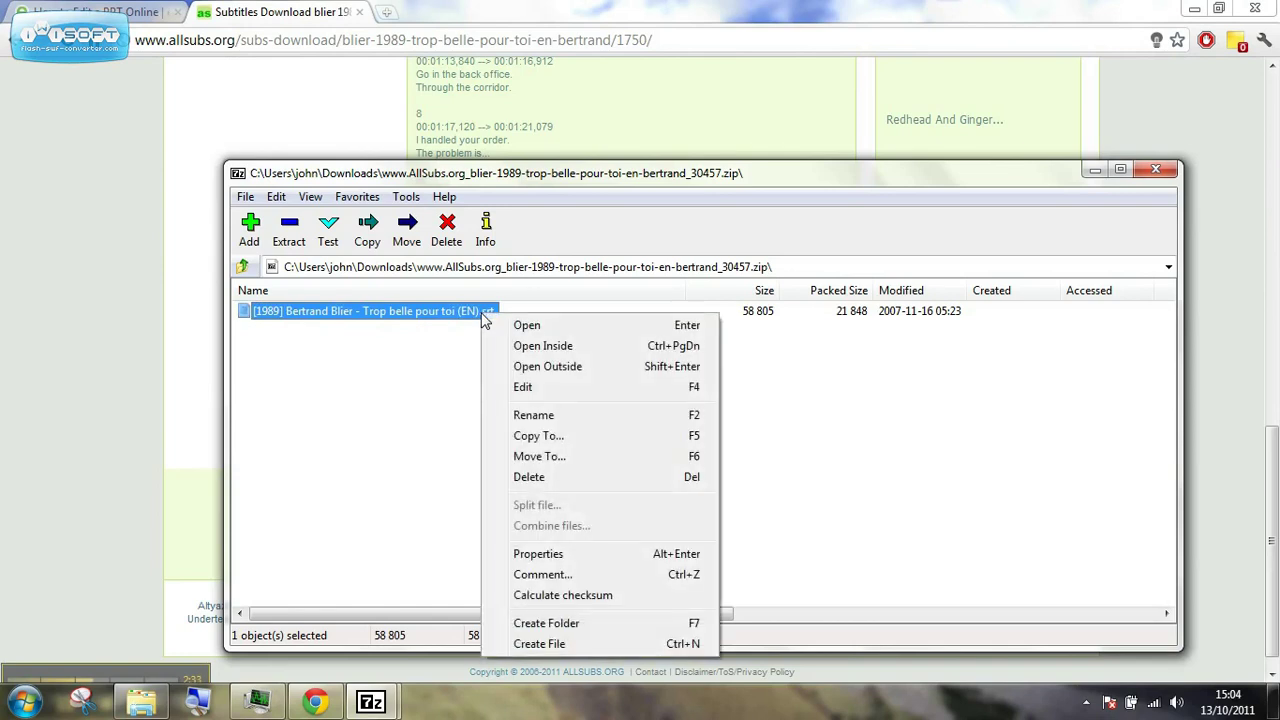
left_click(563, 435)
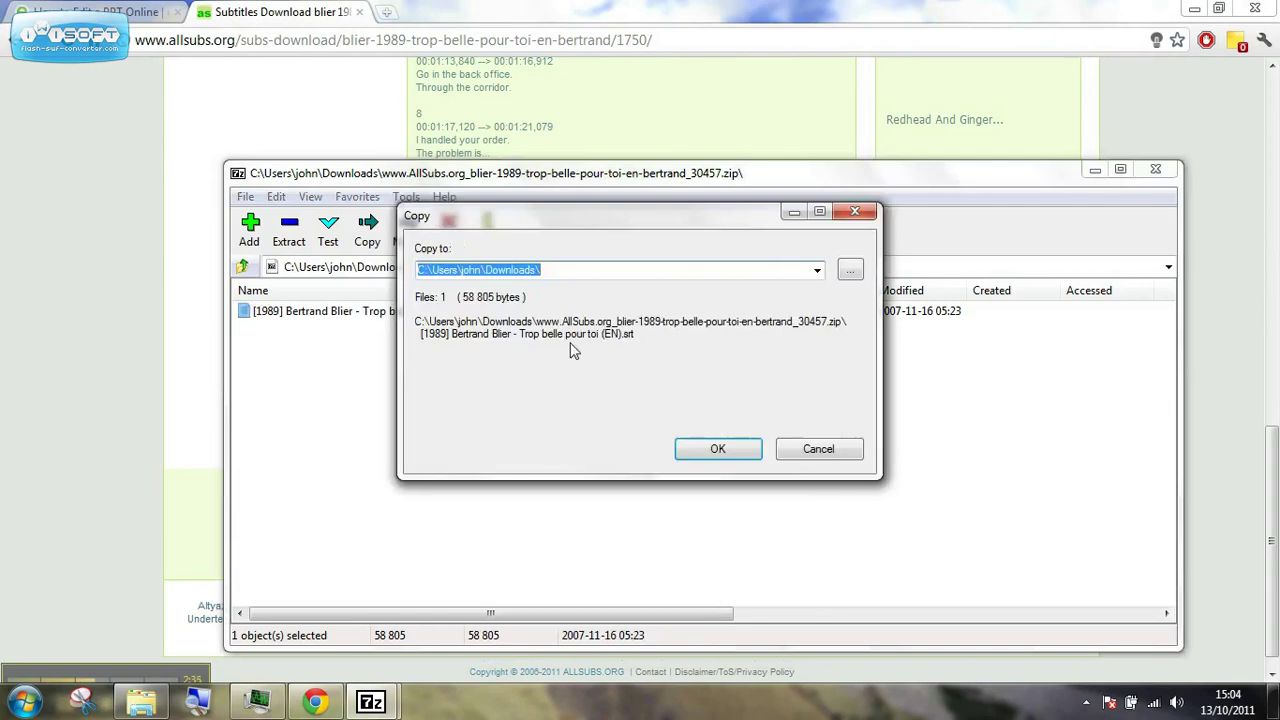
left_click(561, 272)
key("BackSpace")
key("BackSpace")
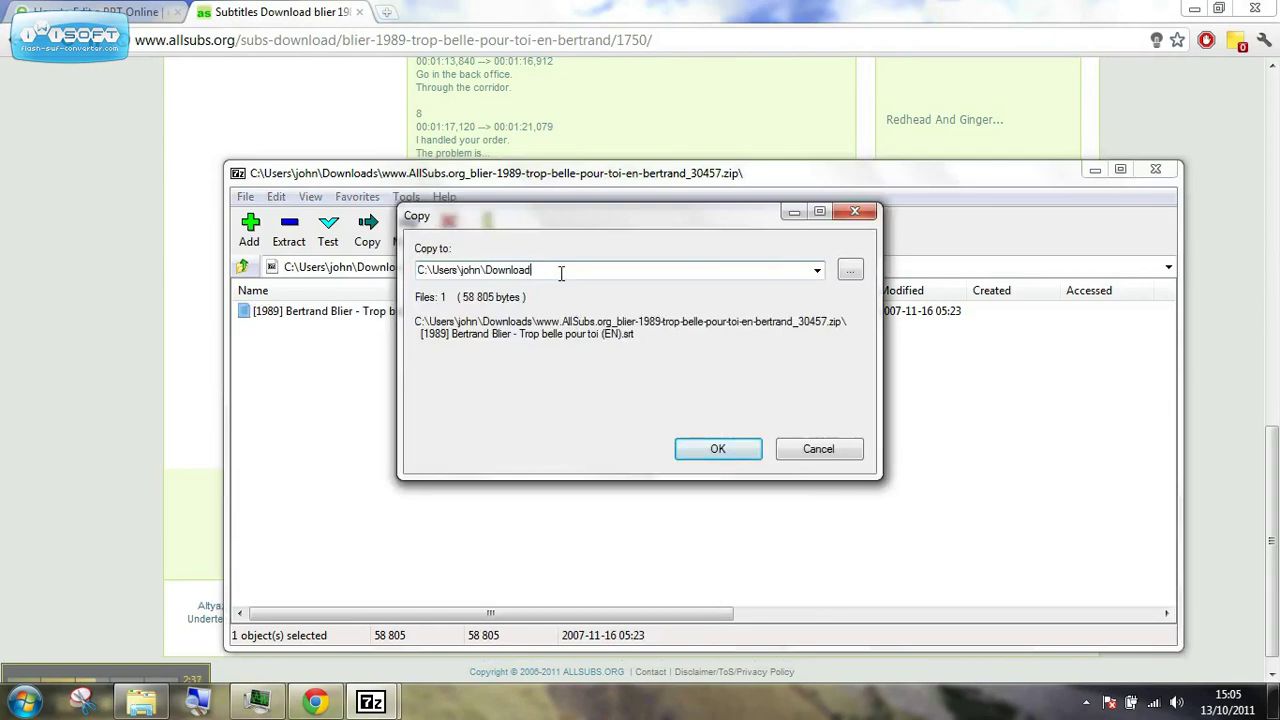
key("BackSpace")
key("BackSpace")
key("BackSpace")
key("BackSpace")
key("BackSpace")
key("BackSpace")
key("BackSpace")
type("esktop")
left_click(716, 455)
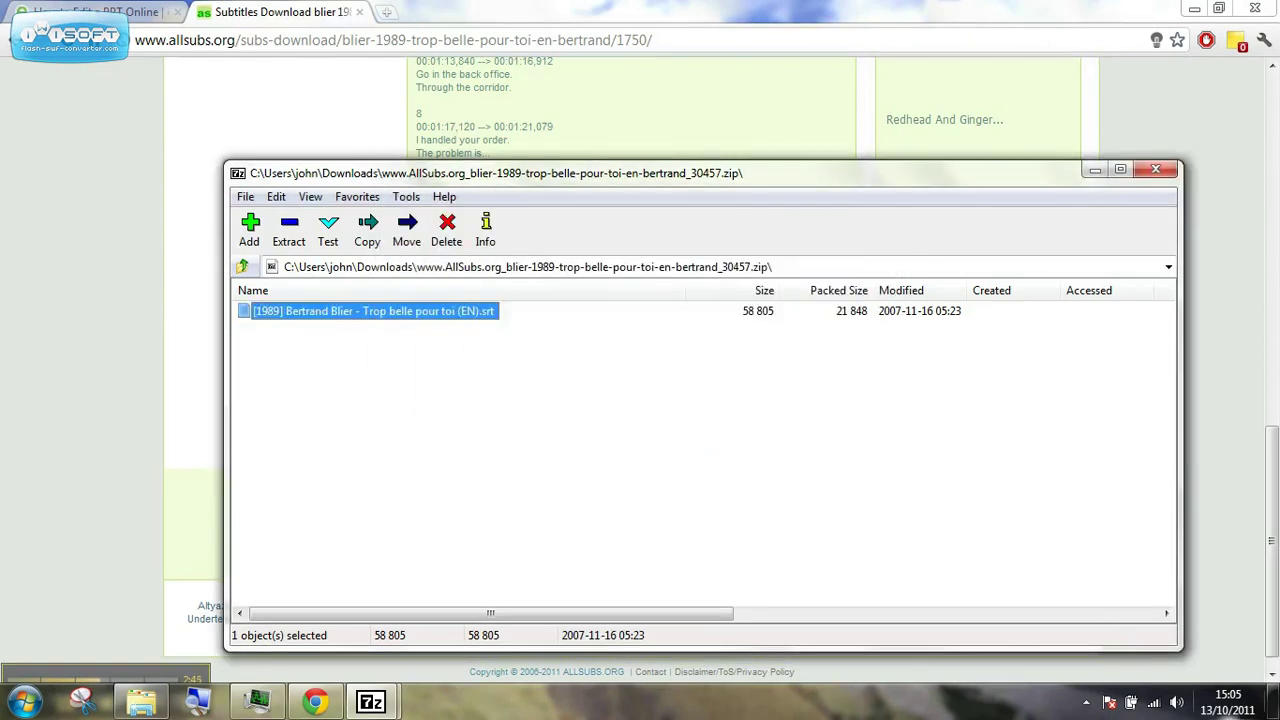
Place the extracted .srt file beside the Trop belle pour toi movie on the desktop and open the movie with VLC media player.
left_click(1275, 700)
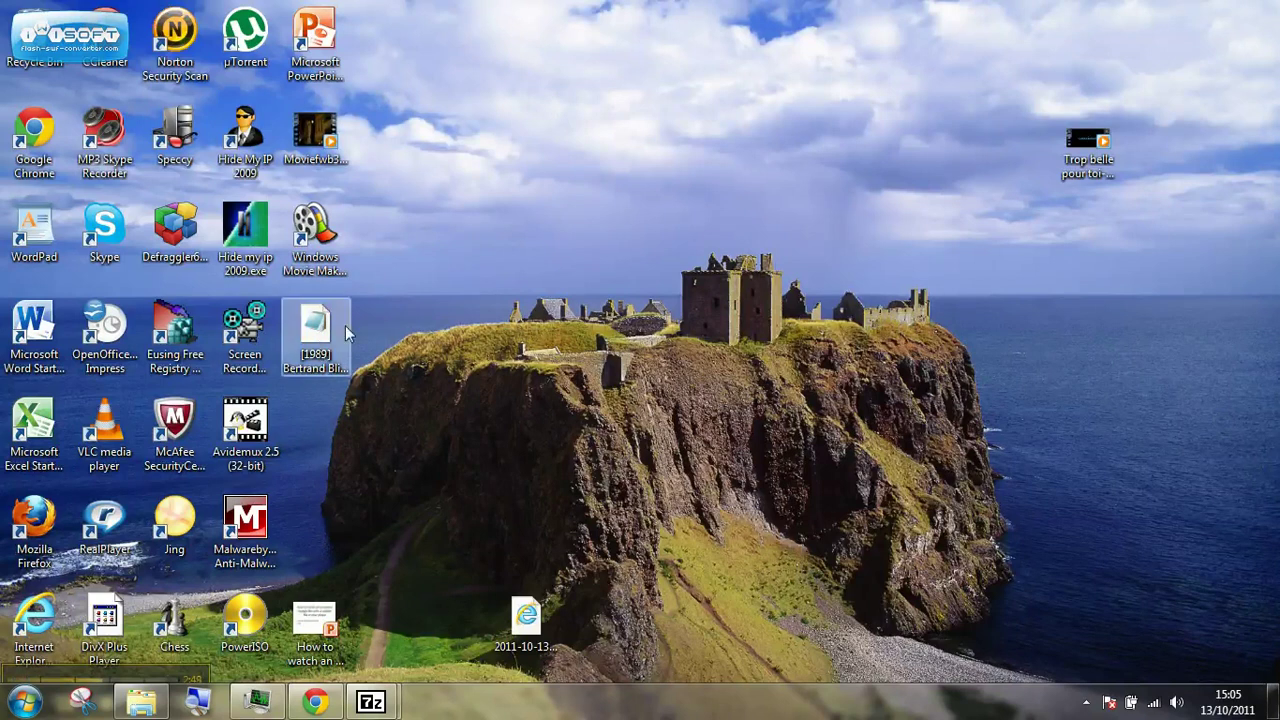
left_click_drag(346, 333, 950, 166)
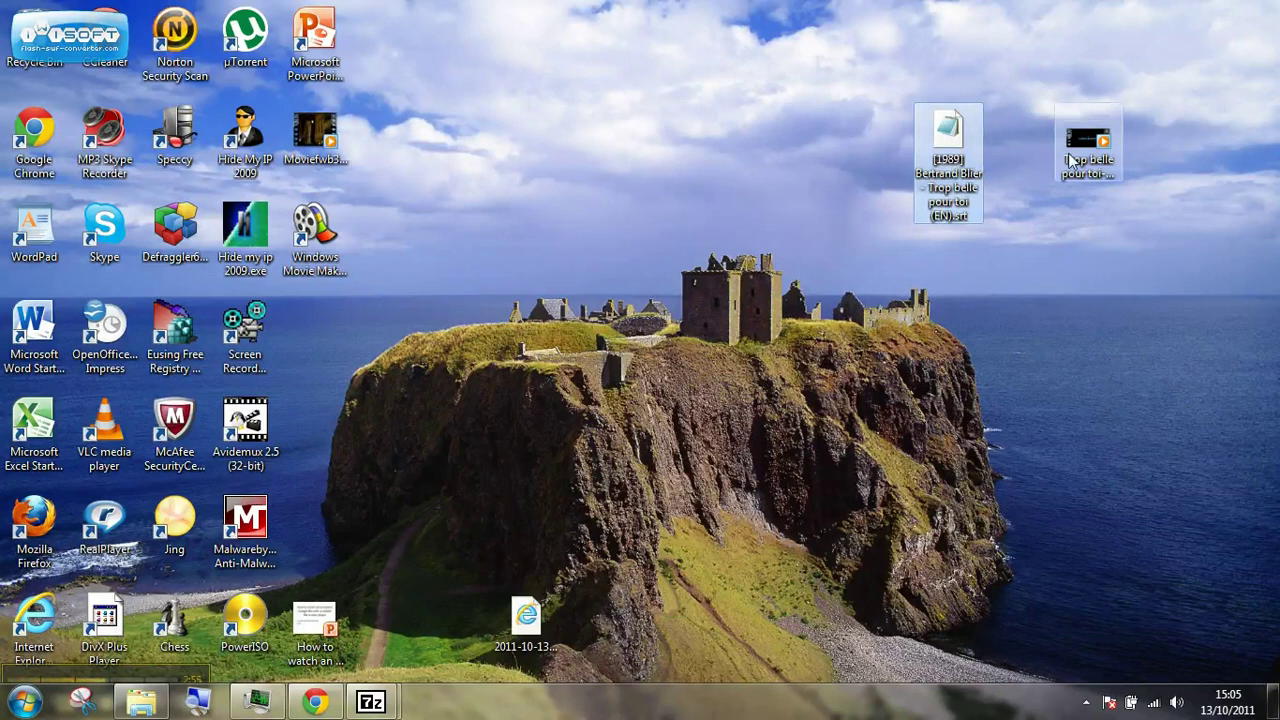
right_click(1070, 158)
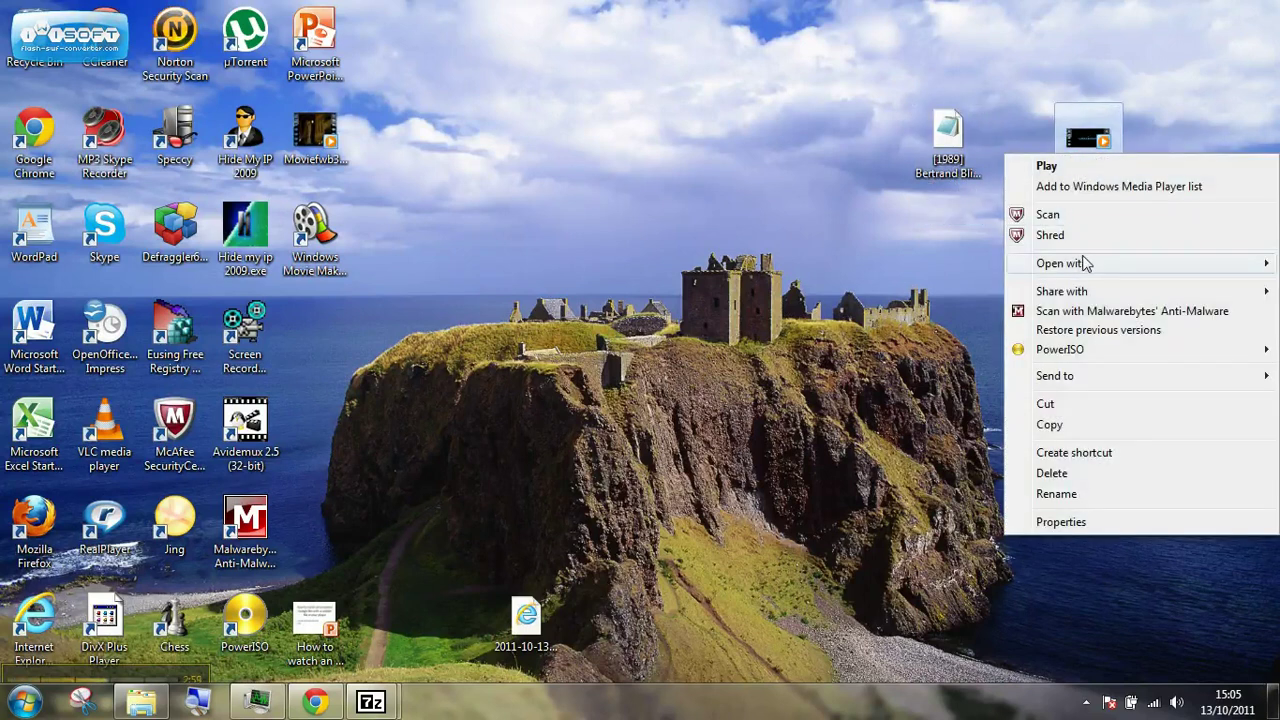
mouse_move(1083, 264)
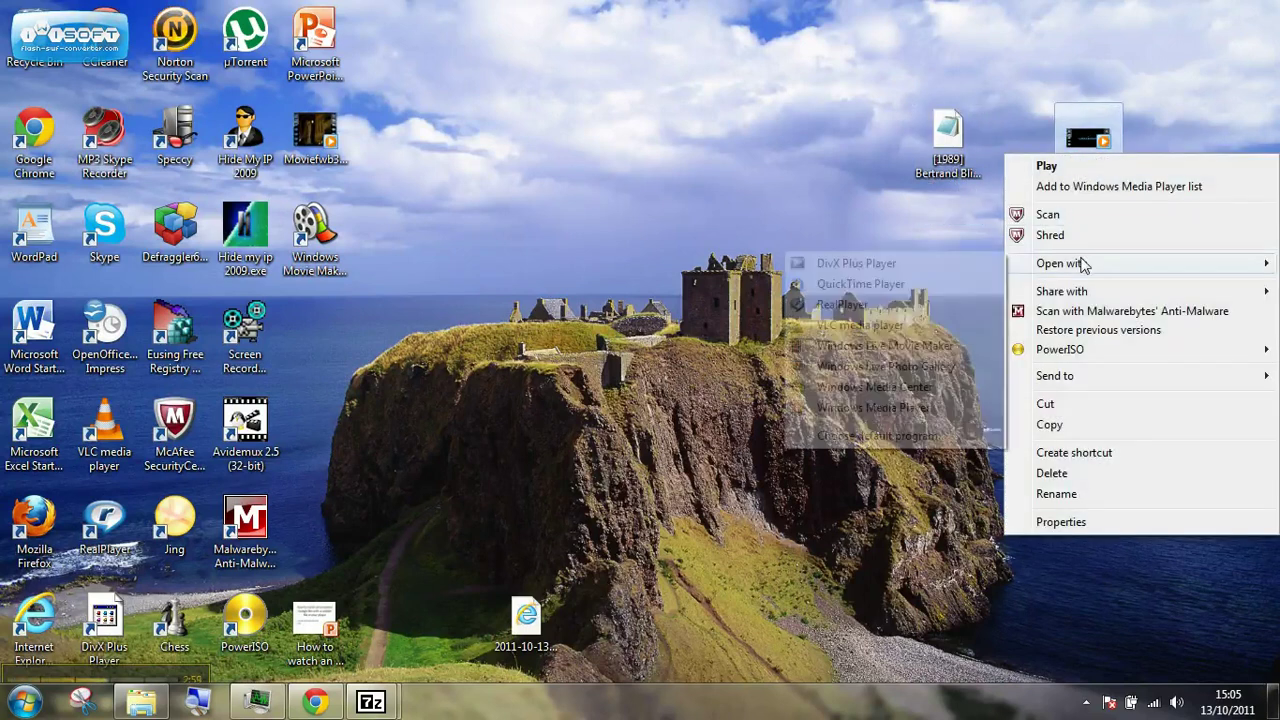
left_click(913, 326)
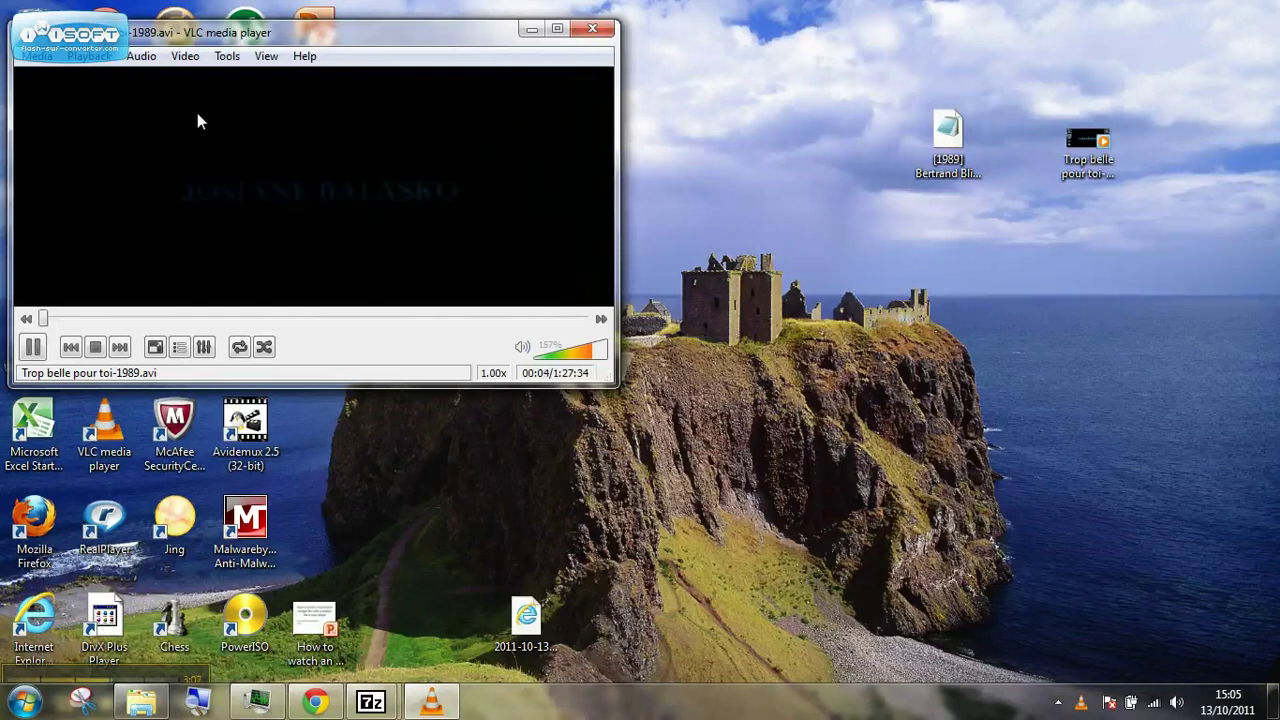
Load the "[1989] Bertrand Blier - Trop belle pour toi (EN).srt" file from the Desktop as the movie's subtitle track.
left_click(185, 58)
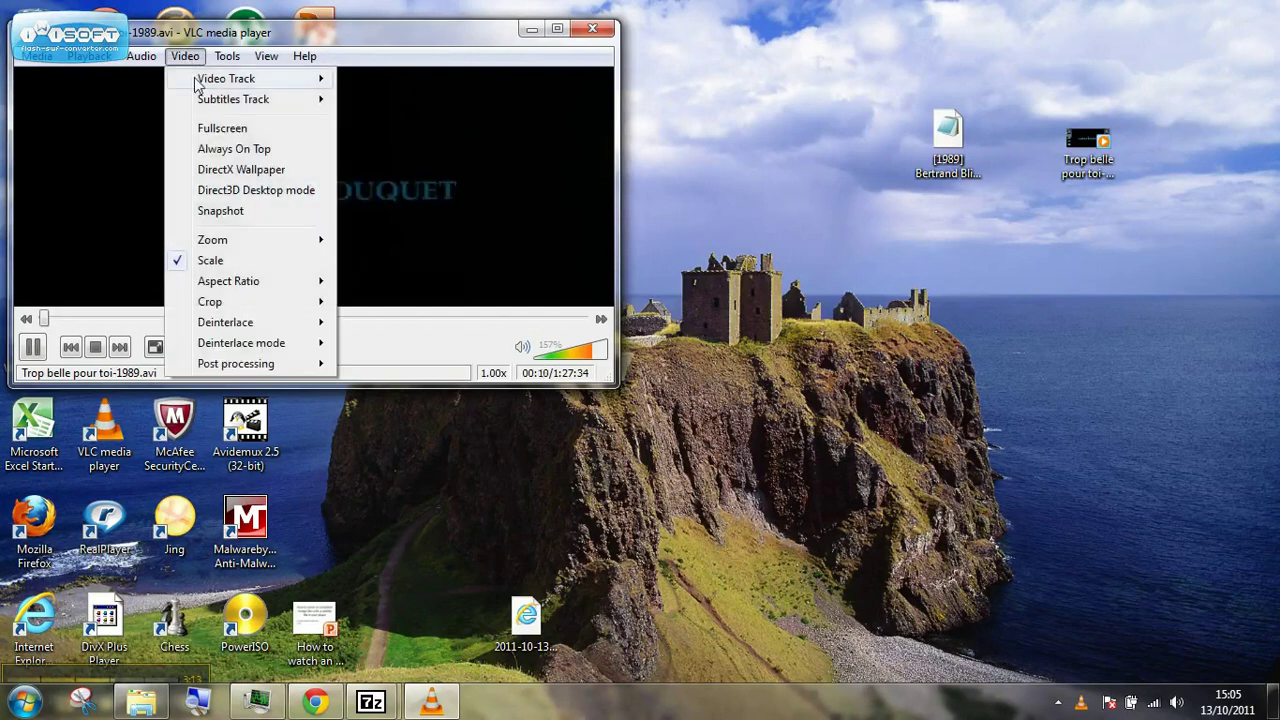
mouse_move(205, 100)
left_click(347, 99)
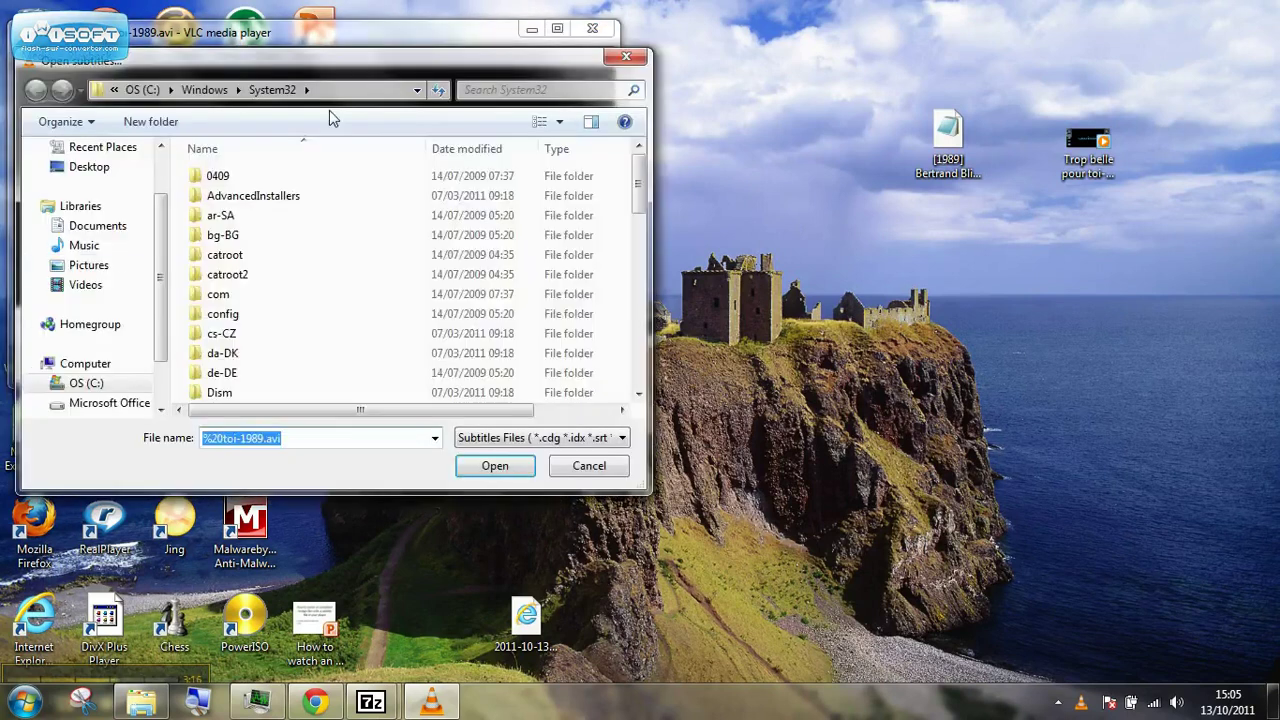
left_click(89, 167)
scroll(640, 300, "down", 2)
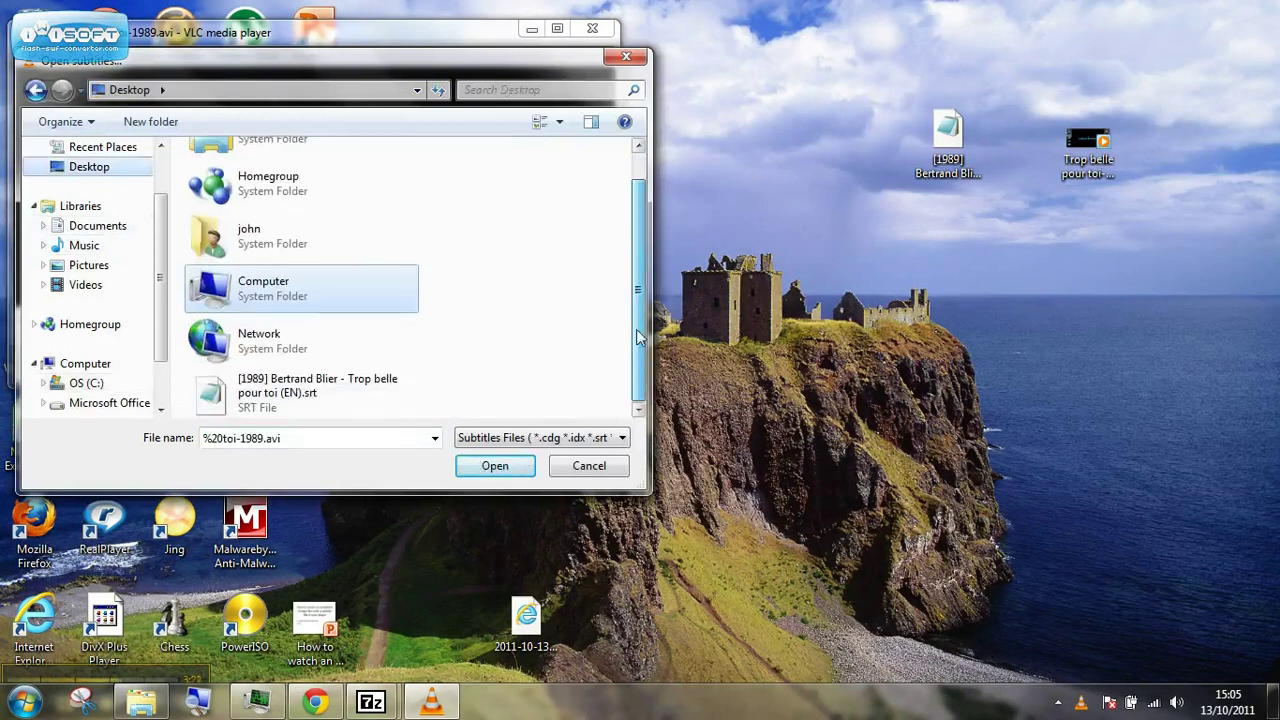
left_click(298, 396)
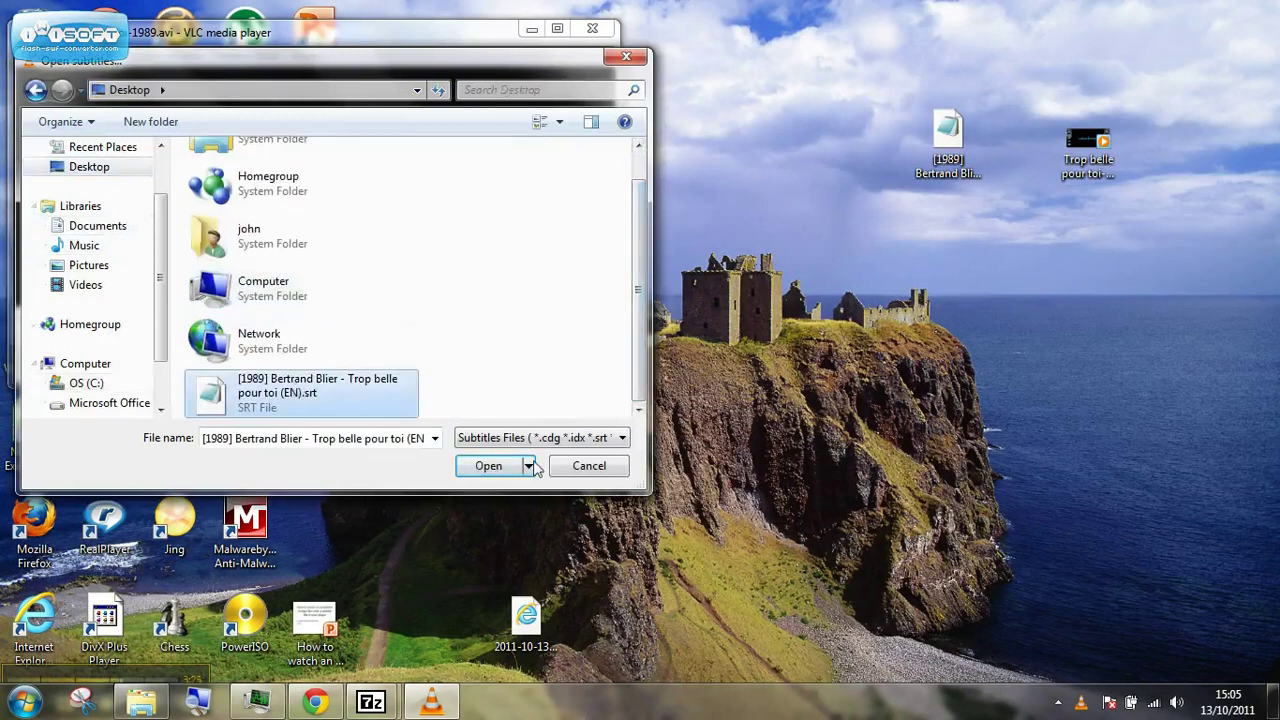
left_click(497, 466)
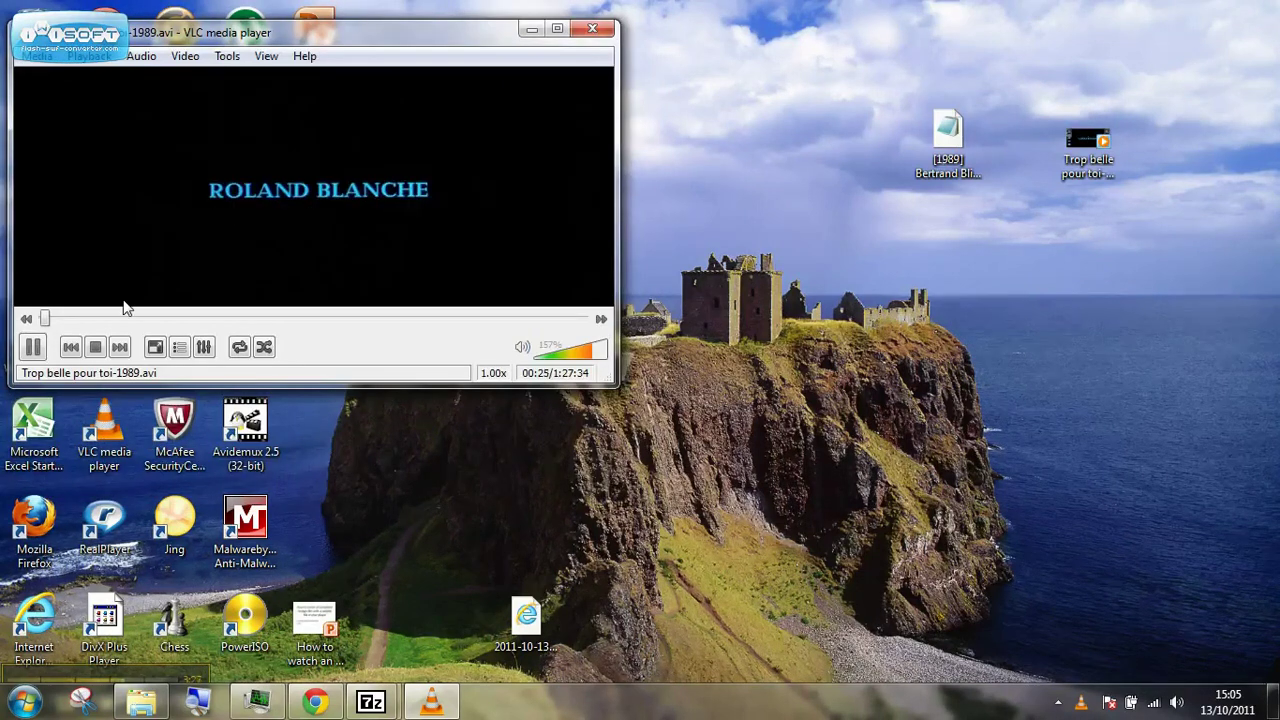
Check the subtitles at an early point and near the end of the movie, and close VLC media player.
left_click(59, 318)
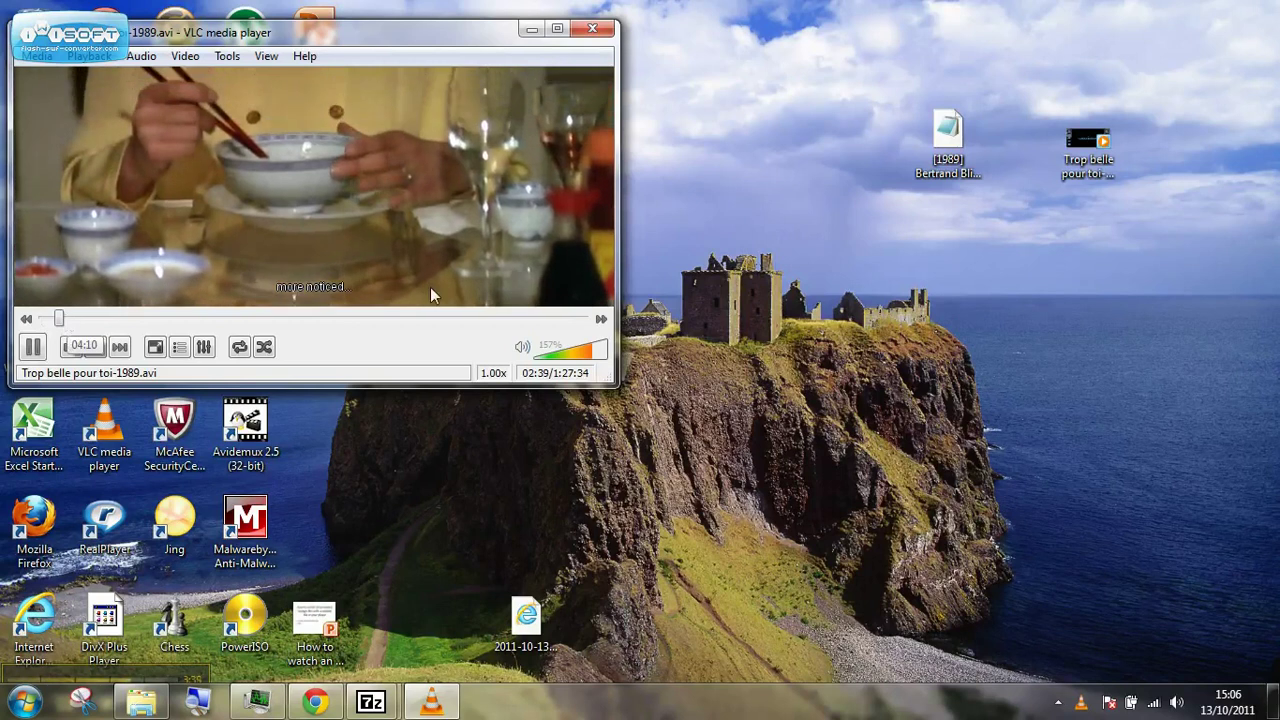
left_click(567, 317)
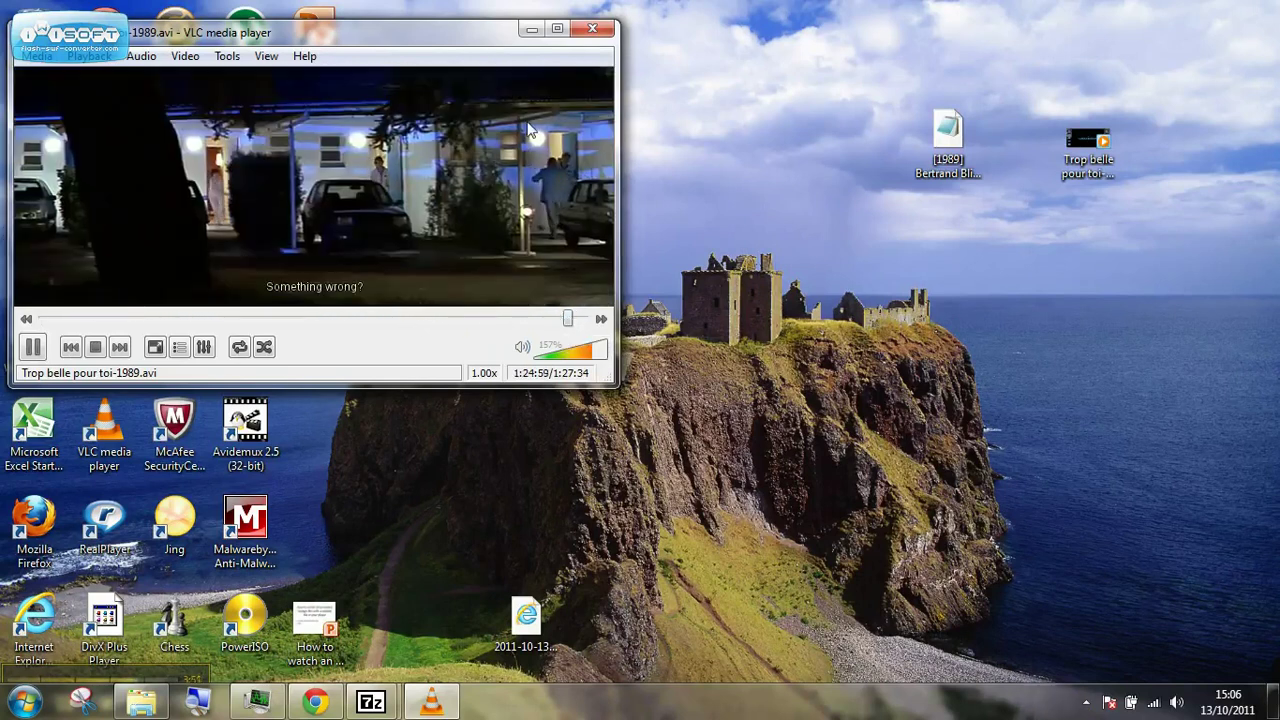
left_click(591, 31)
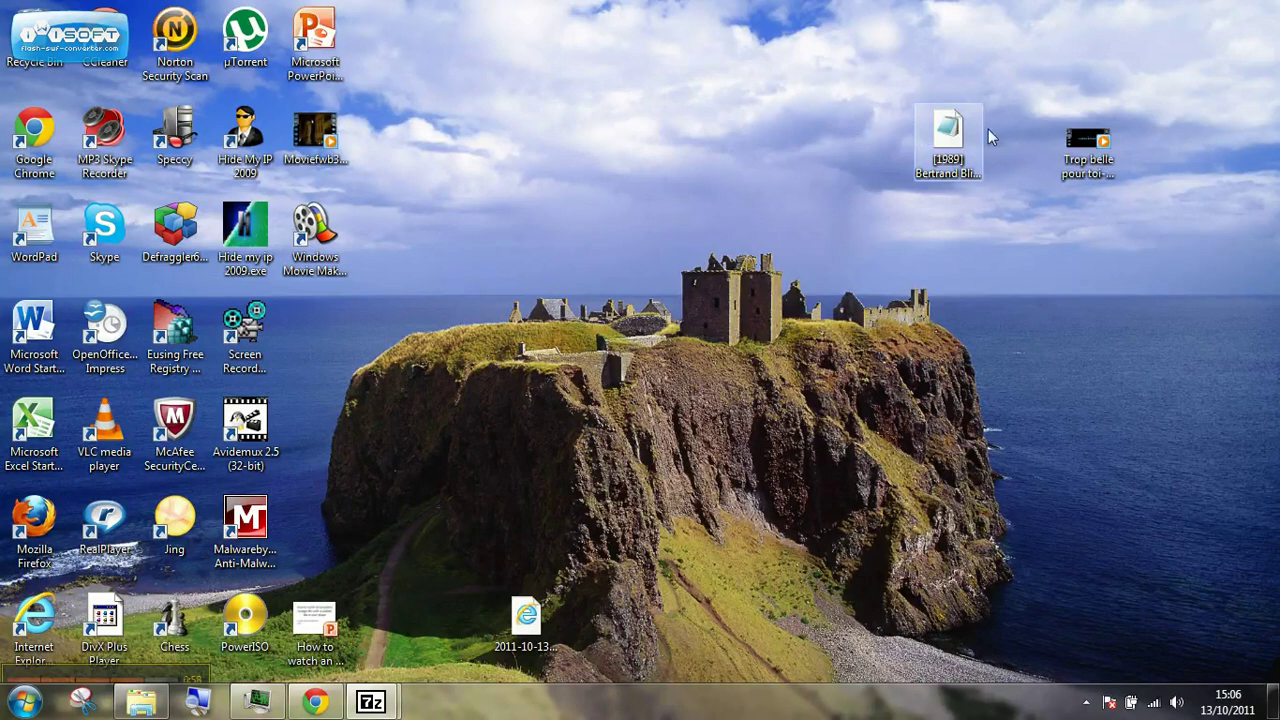
Open the Trop belle pour toi movie with Windows Media Player and start playback.
right_click(1086, 162)
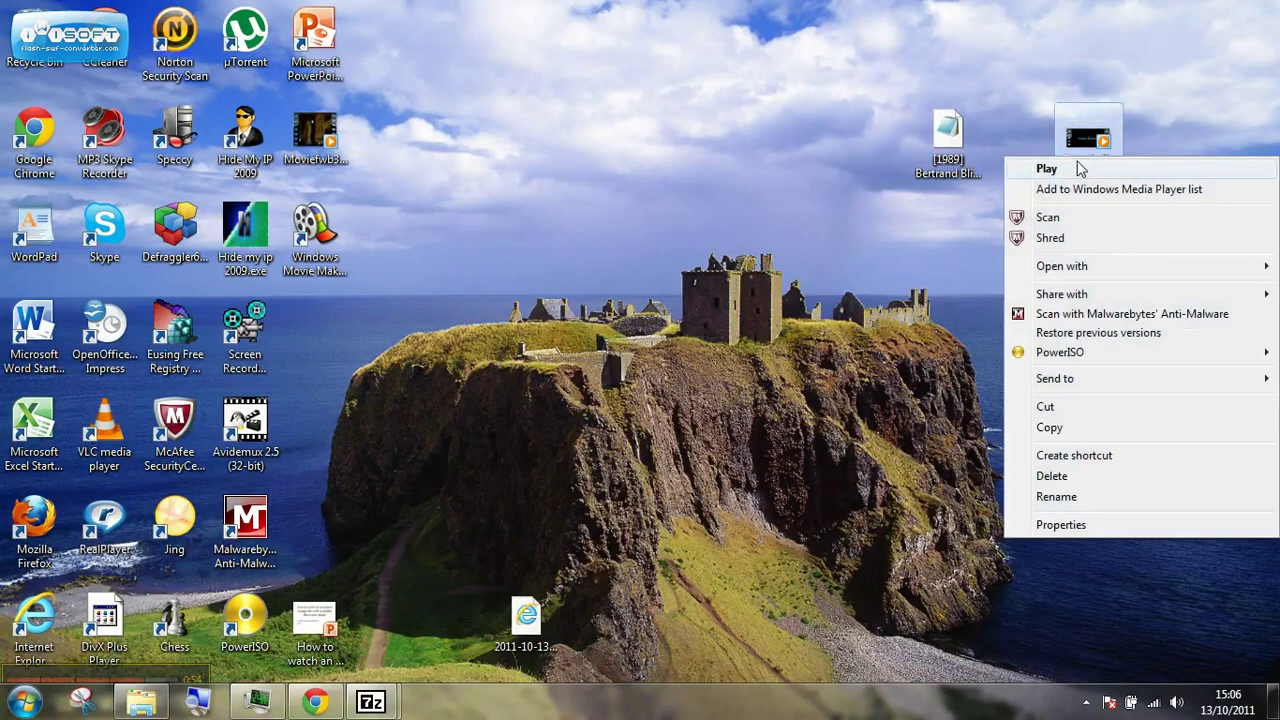
mouse_move(1077, 268)
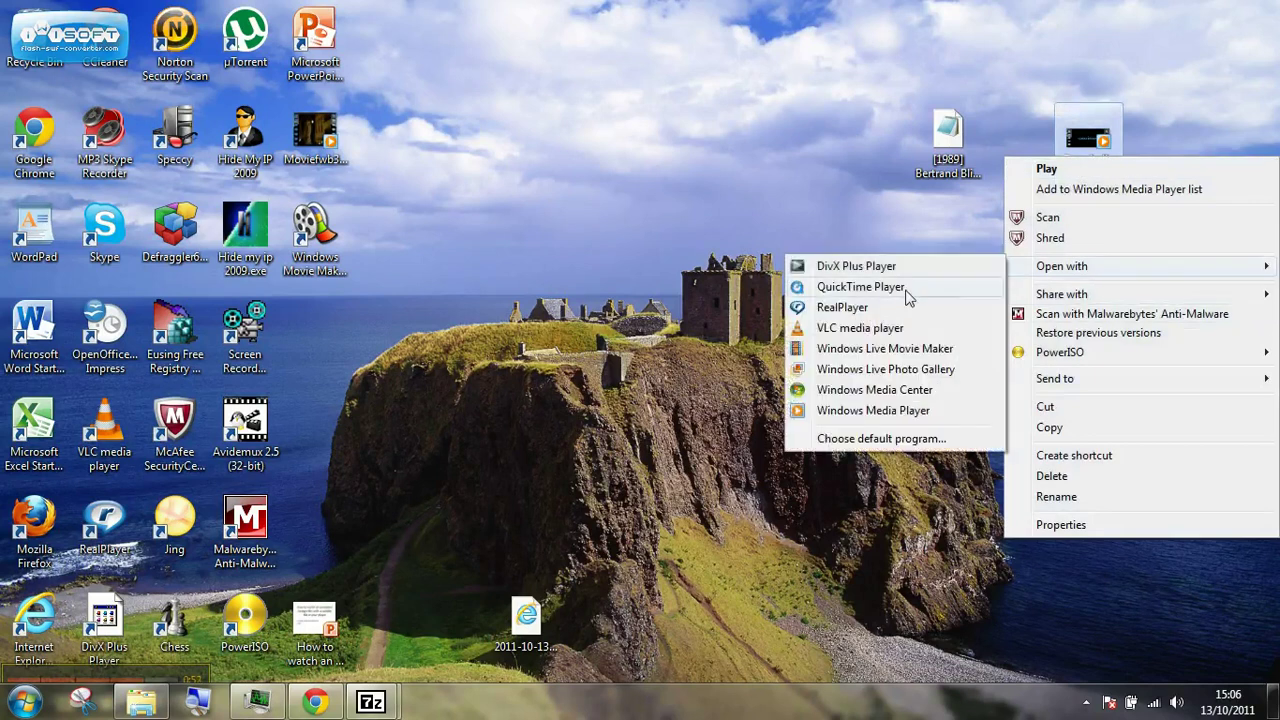
left_click(905, 410)
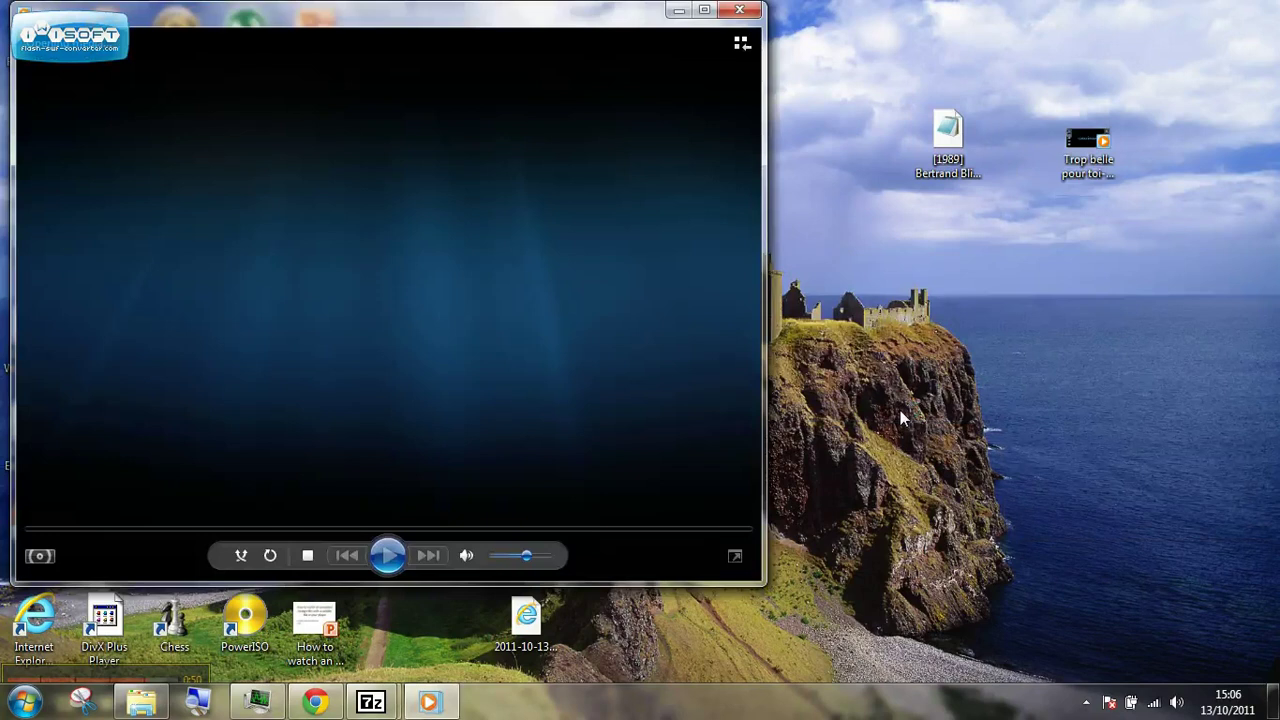
left_click(390, 558)
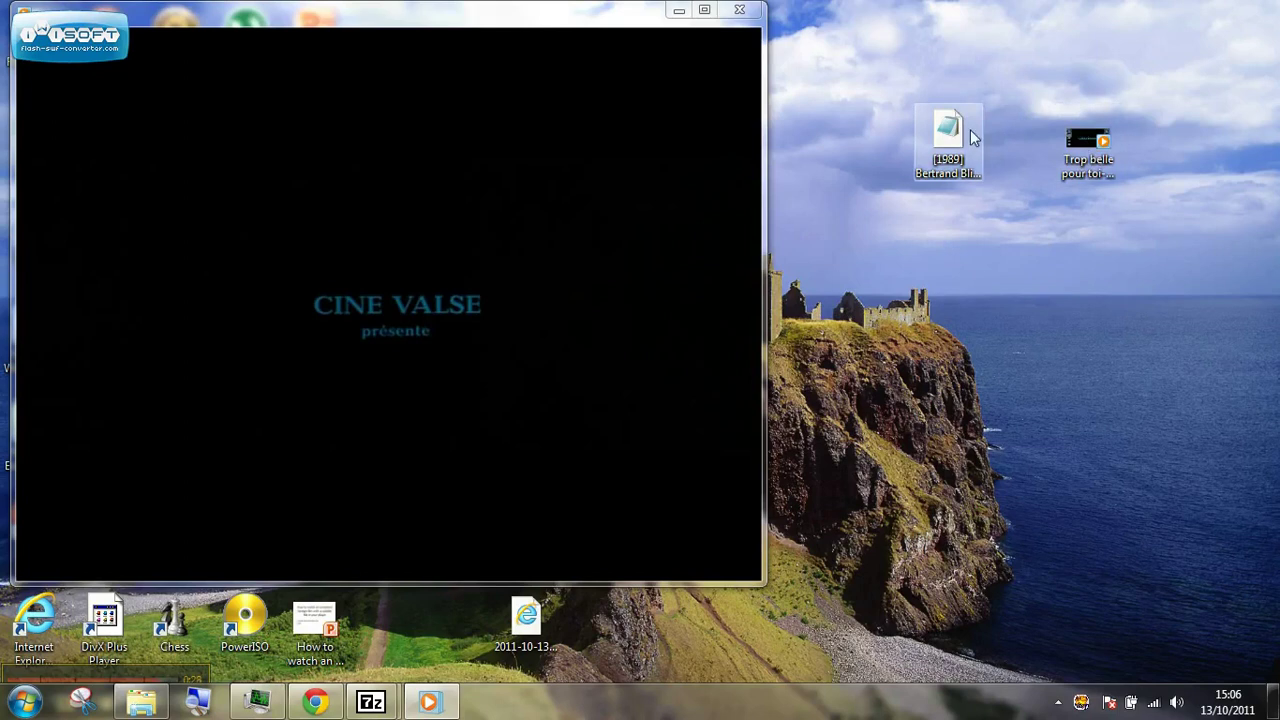
Copy the movie file's name without its extension and rename the desktop subtitle file to match, as "Trop belle pour toi-1989.srt".
left_click(1069, 168)
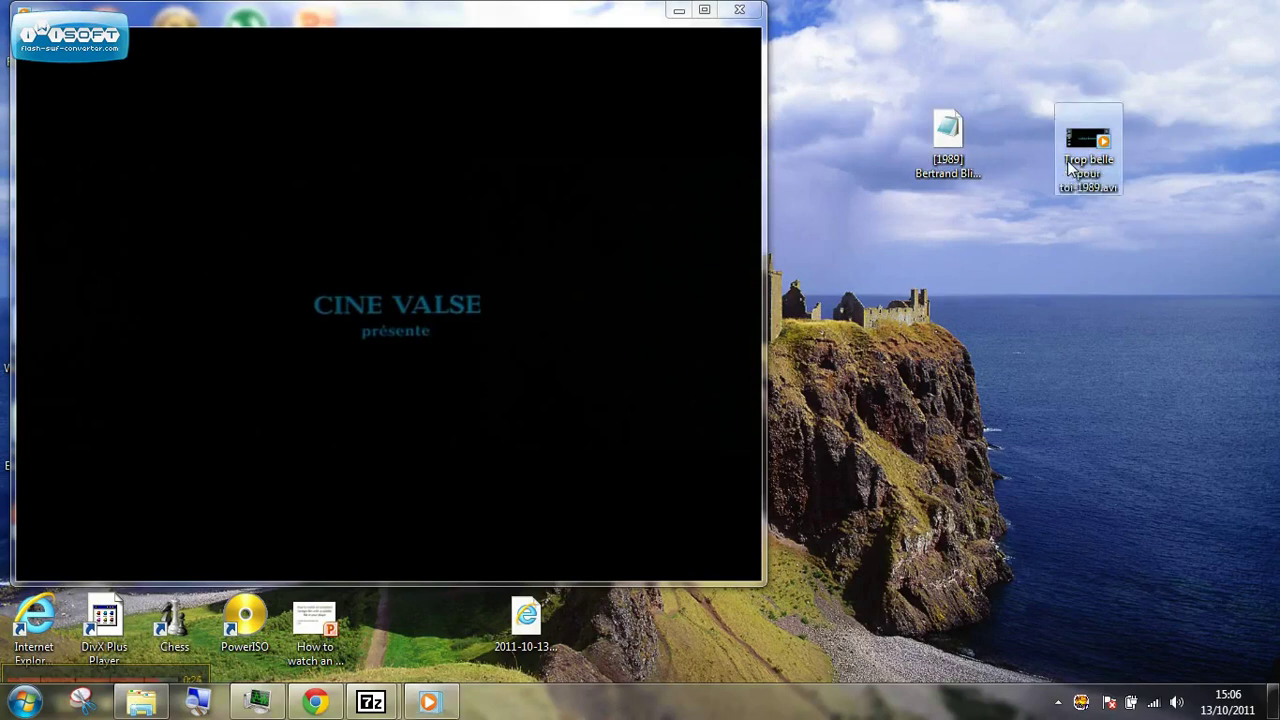
left_click(1069, 168)
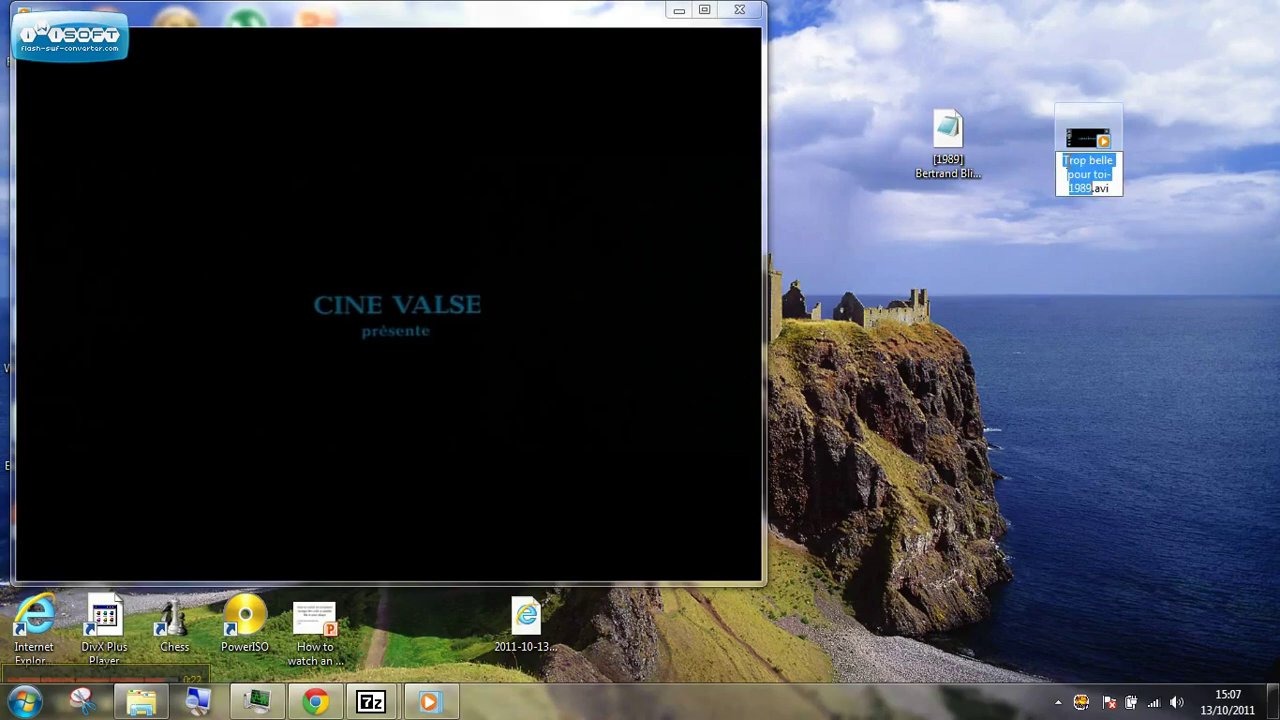
right_click(1069, 164)
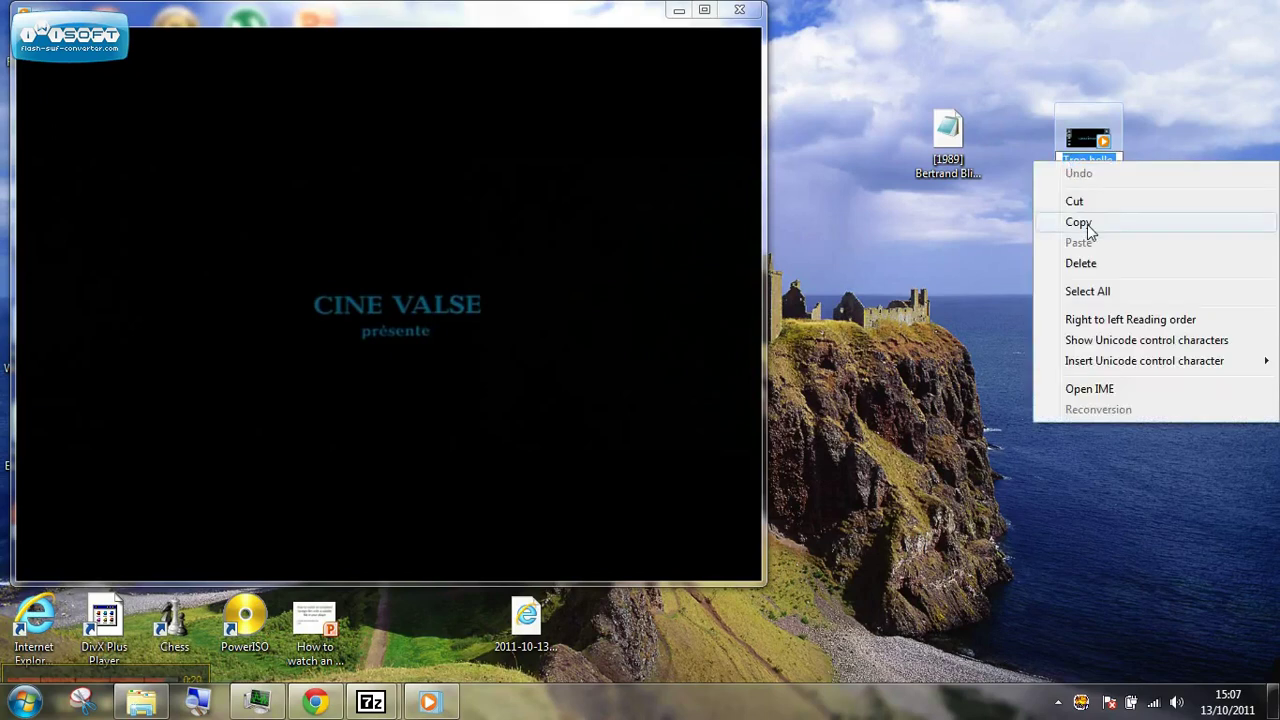
left_click(1088, 226)
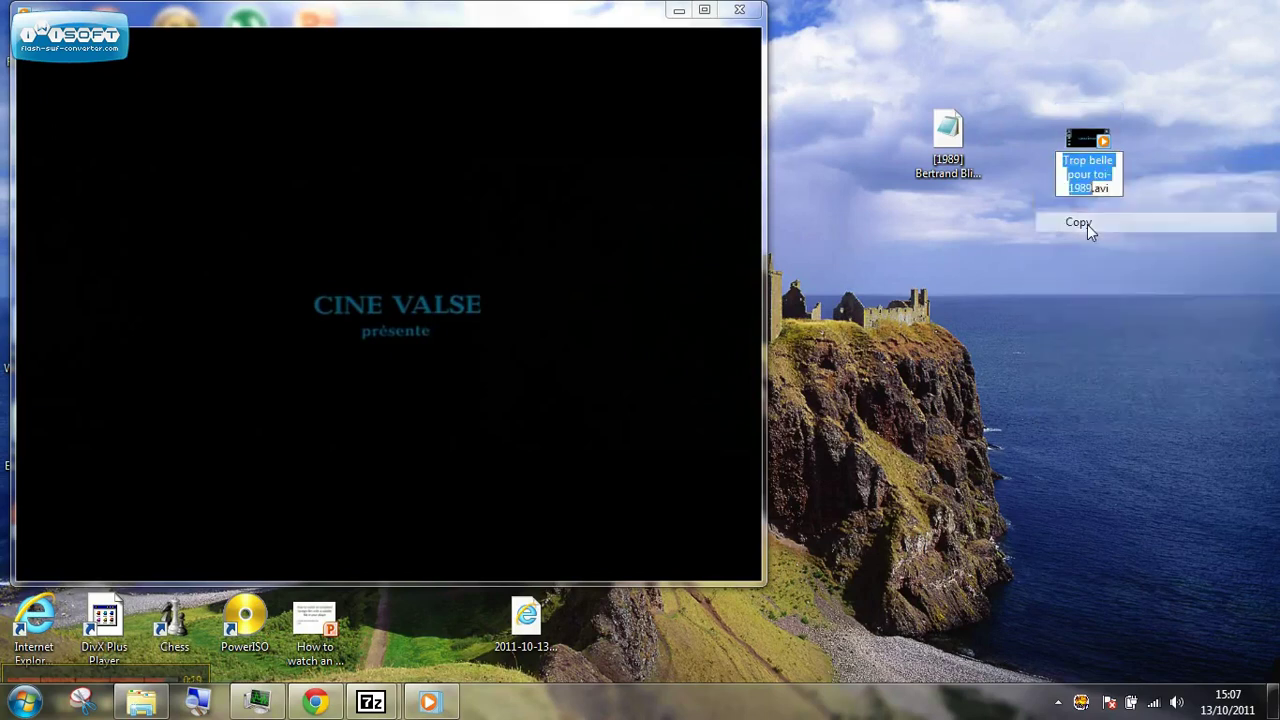
left_click(941, 165)
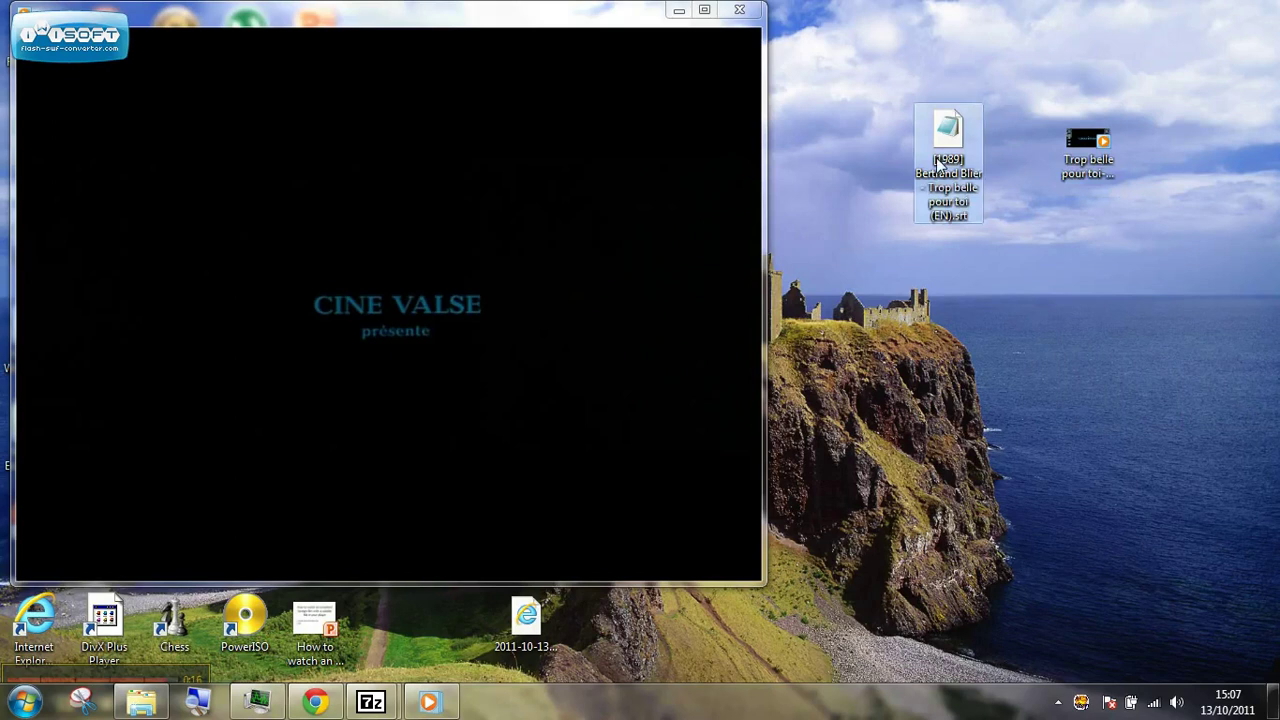
left_click(939, 163)
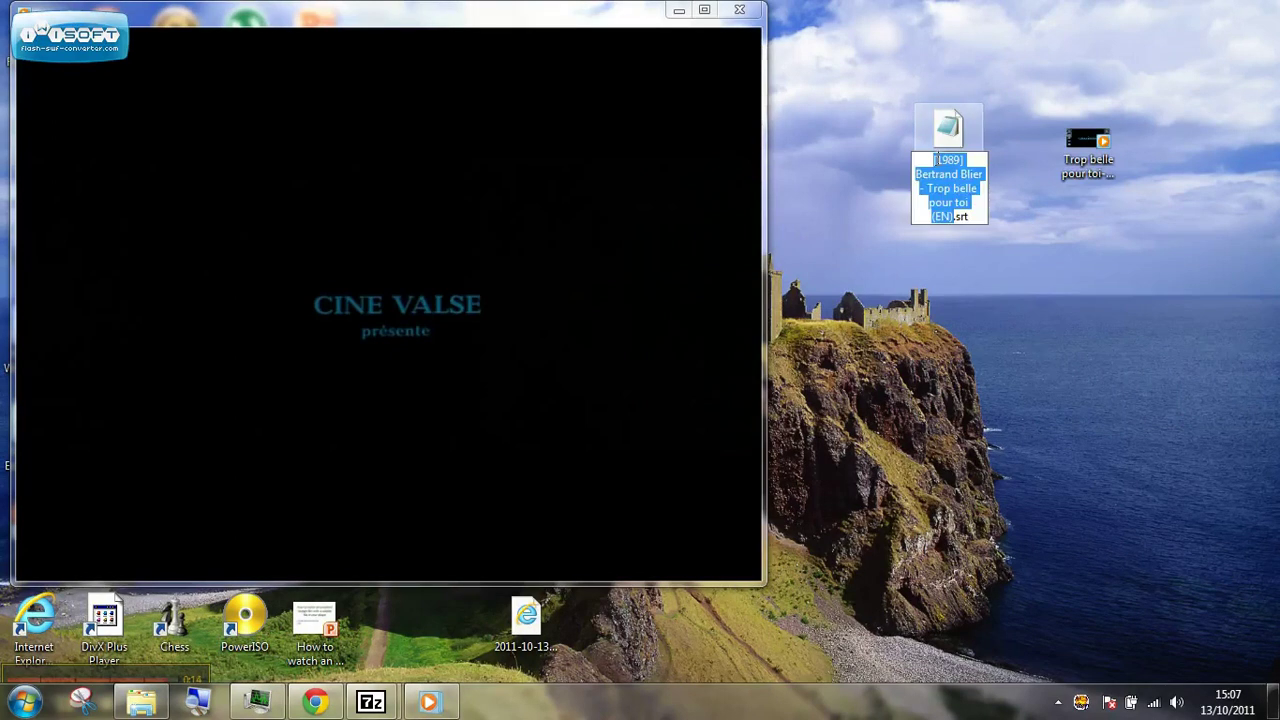
right_click(937, 160)
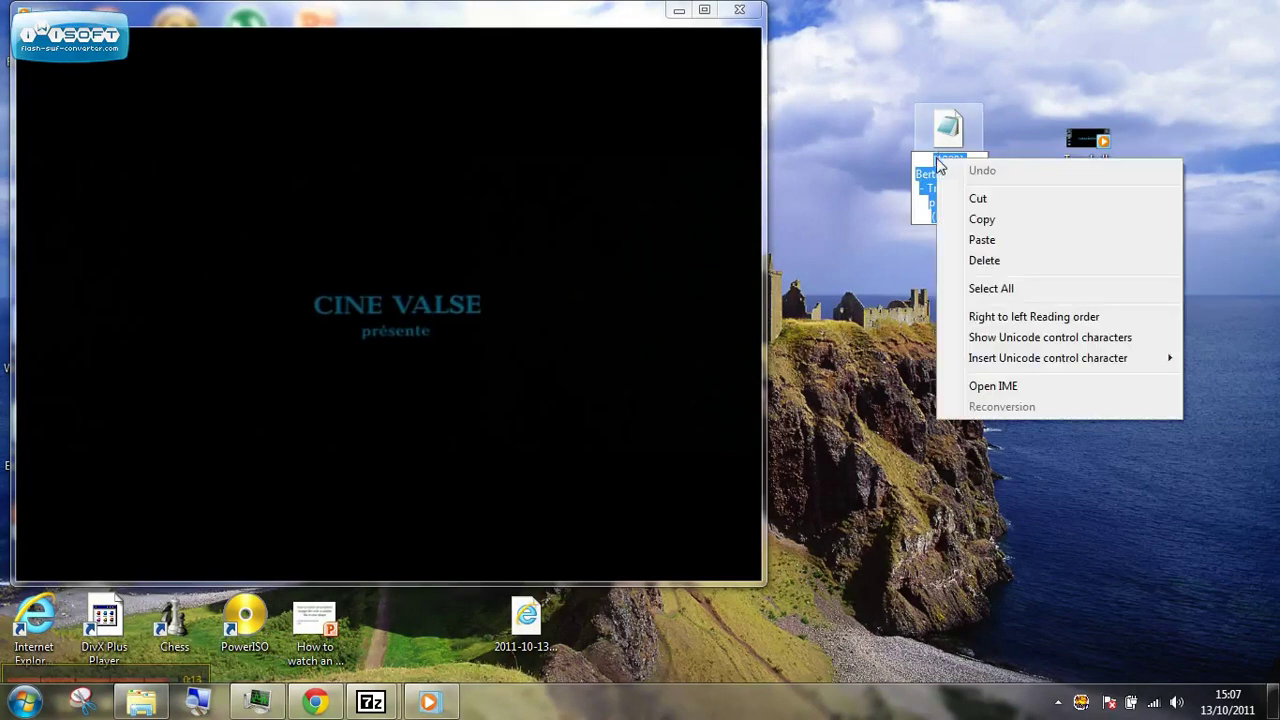
left_click(970, 249)
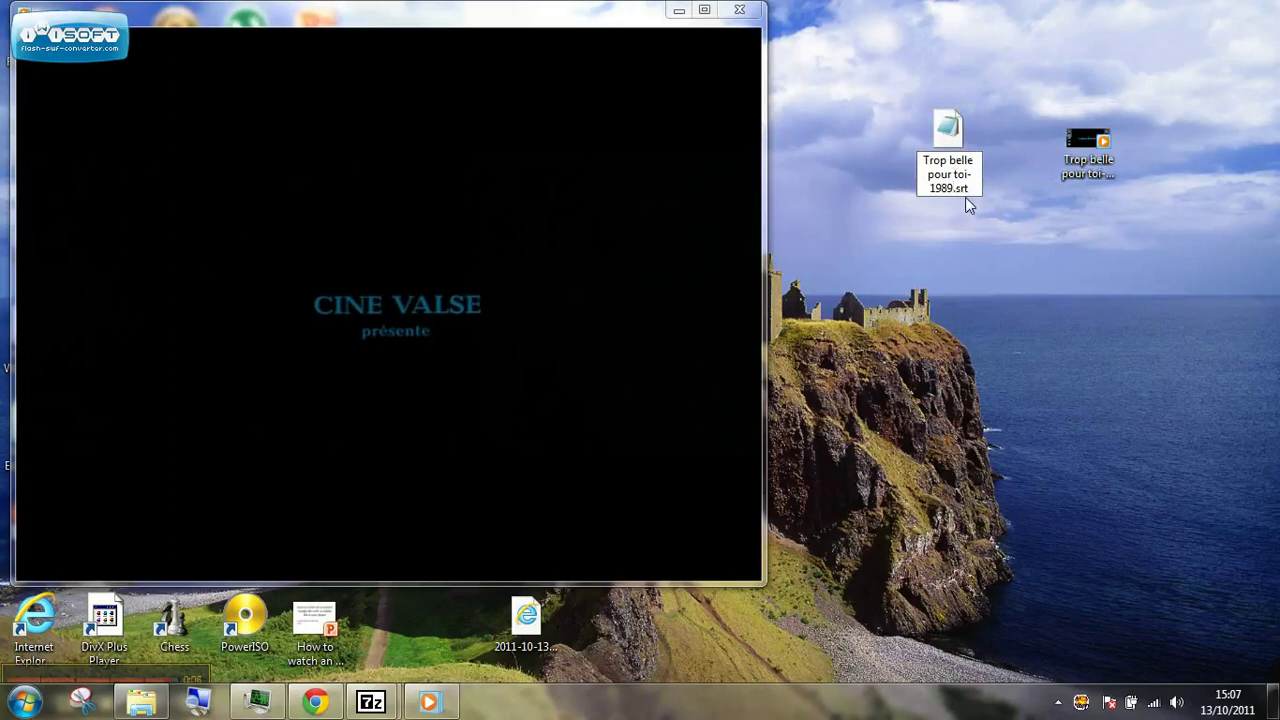
left_click(1091, 160)
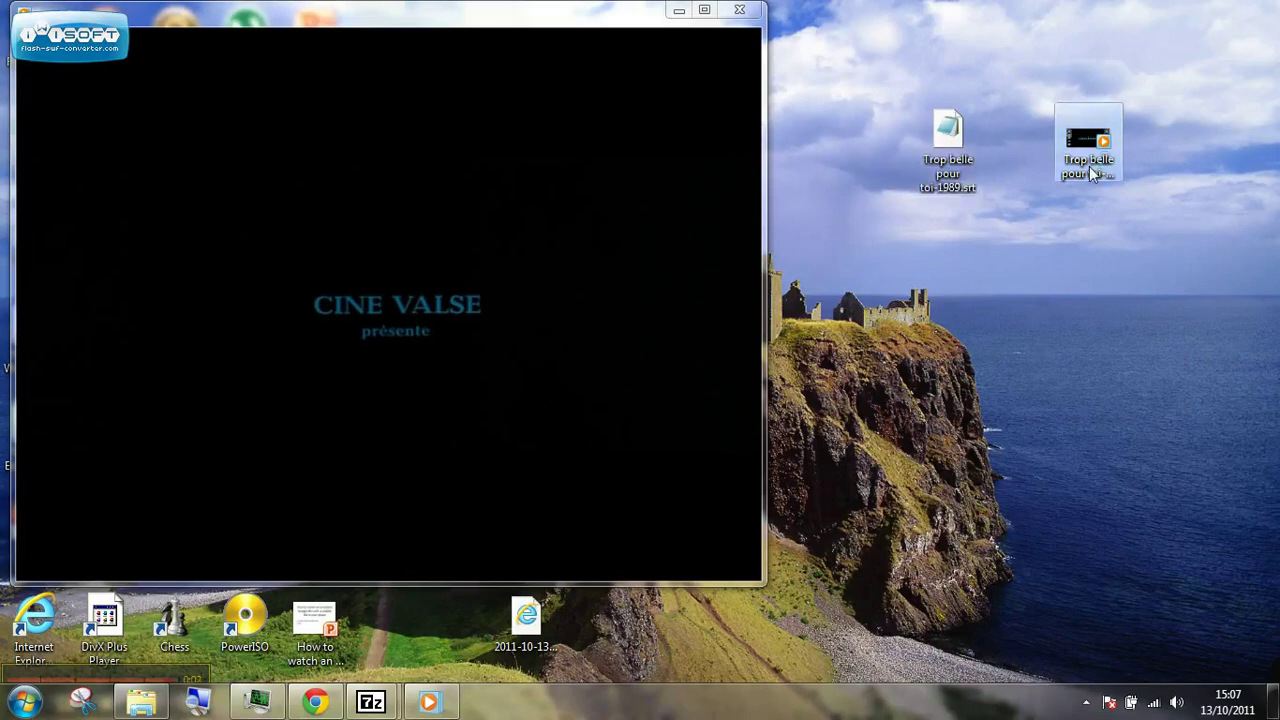
mouse_move(483, 440)
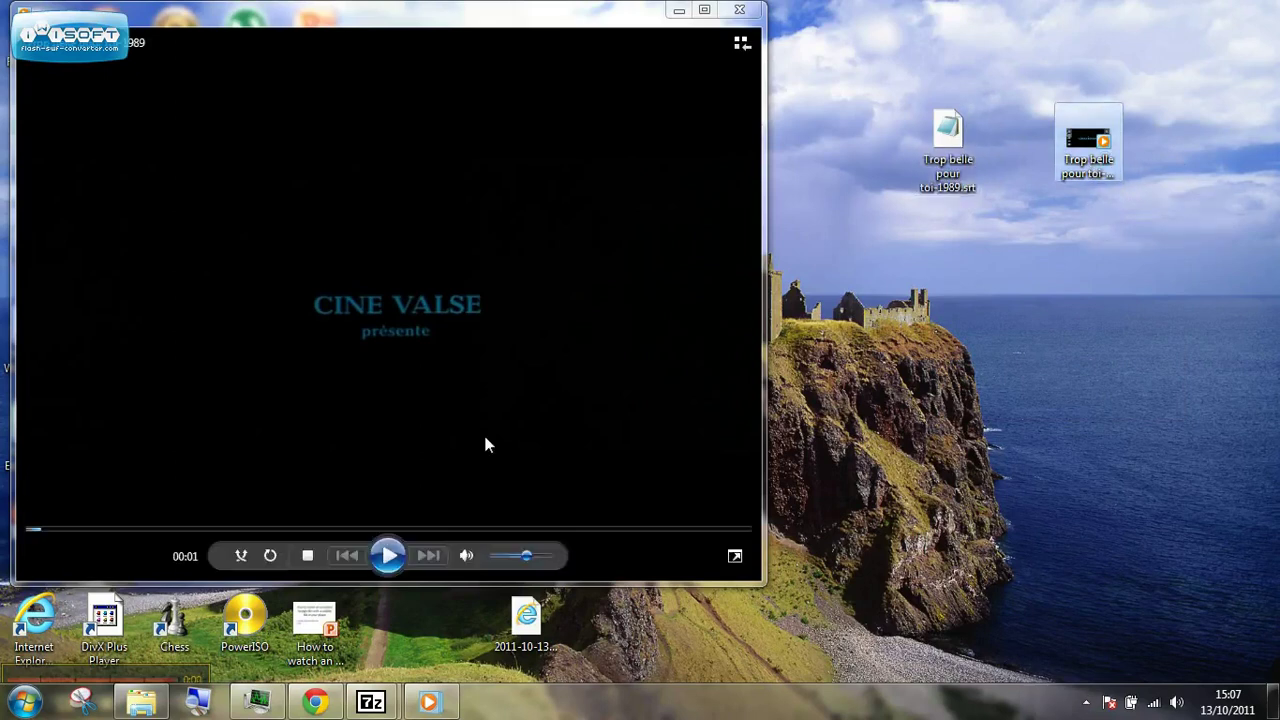